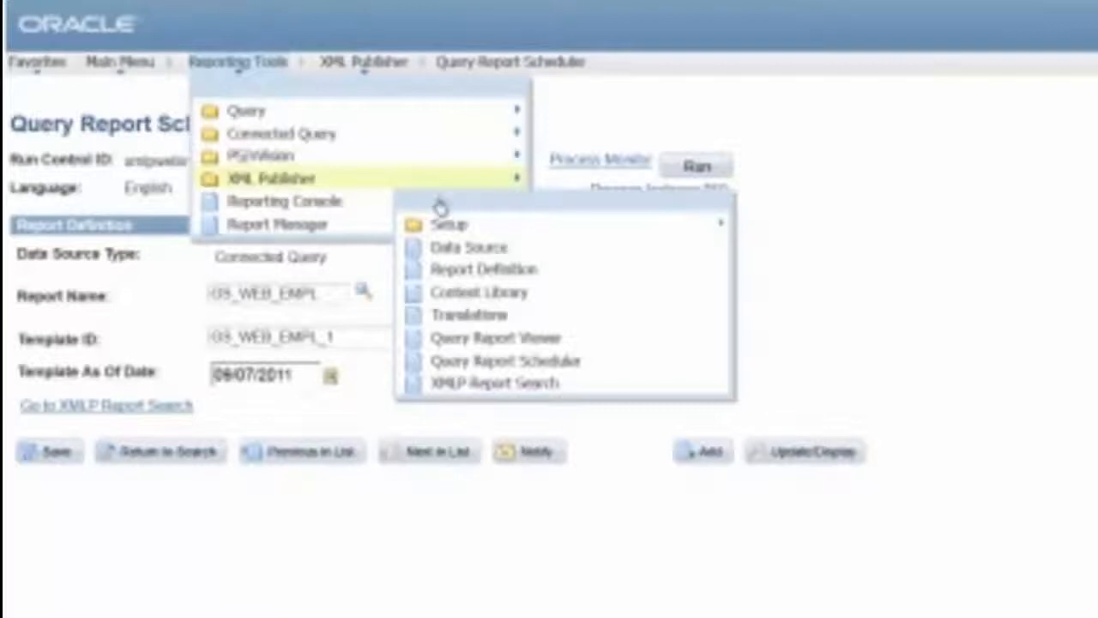
Open Report Manager from the Reporting Tools menu
{"action": "left_click", "coordinate": [281, 224]}
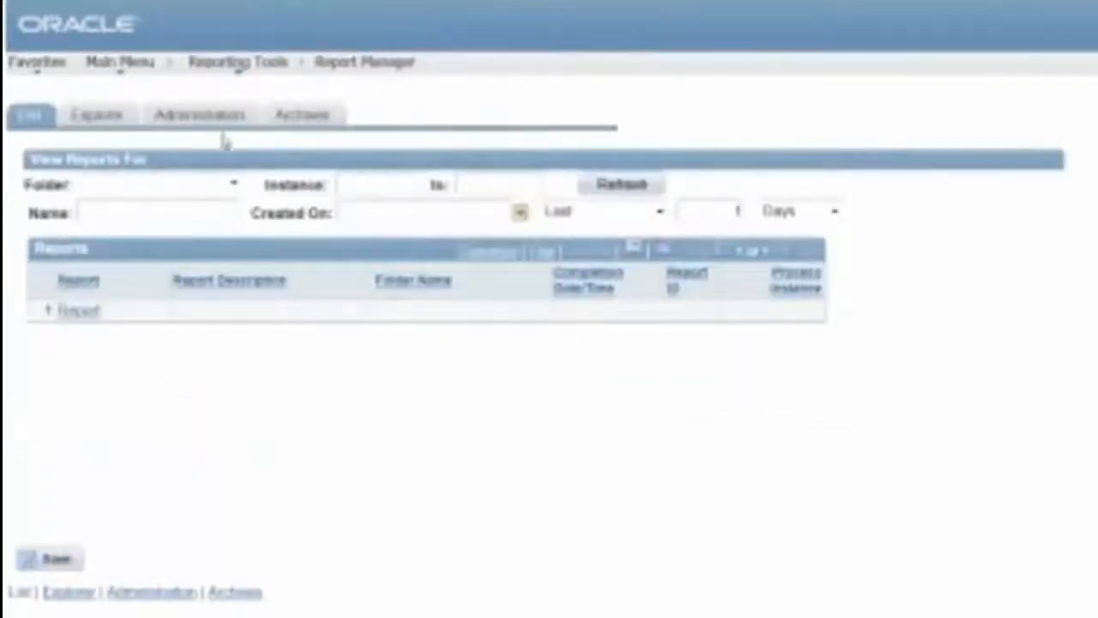
Open the newest GS_WEB_EMPL output from the Administration list and scroll through its employee tables
{"action": "left_click", "coordinate": [210, 124]}
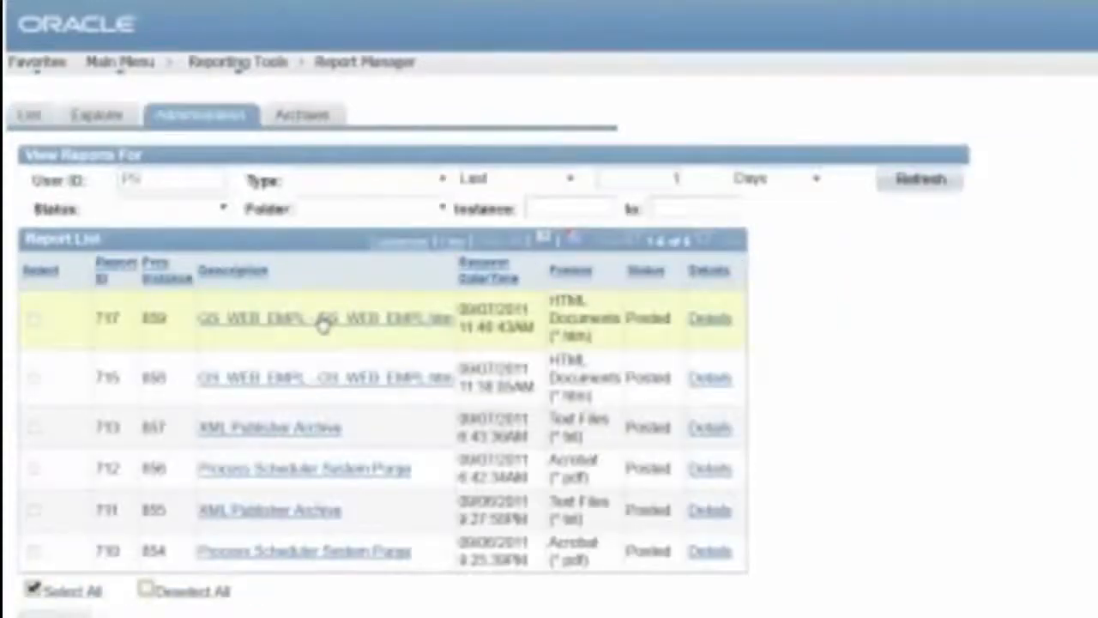
{"action": "left_click", "coordinate": [326, 321]}
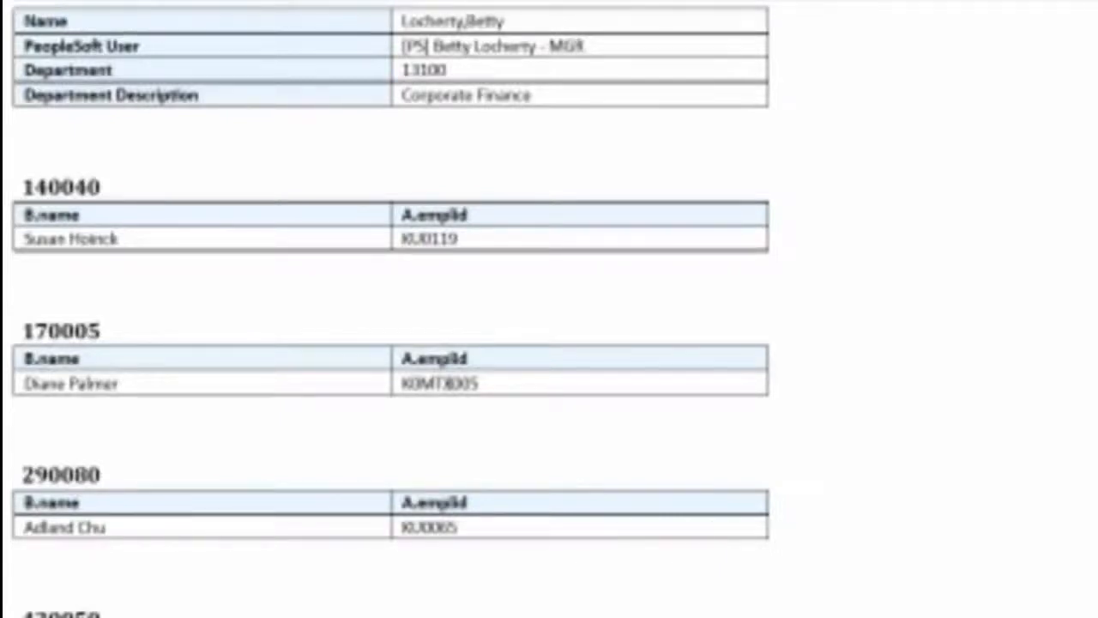
{"action": "scroll", "coordinate": [449, 386], "scroll_direction": "down", "scroll_amount": 4}
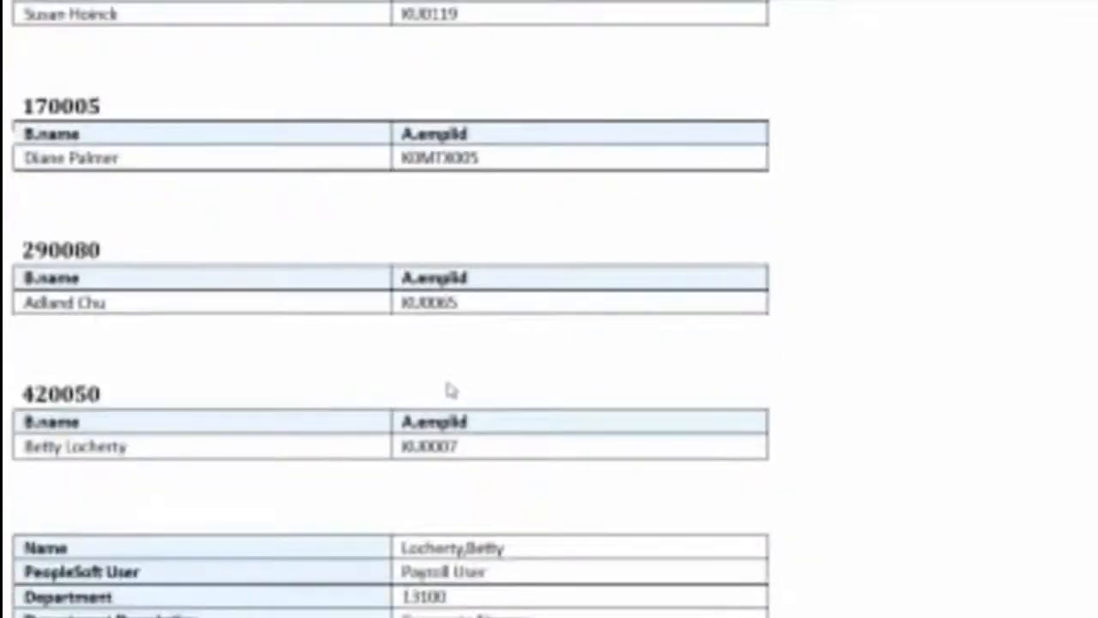
{"action": "scroll", "coordinate": [449, 387], "scroll_direction": "down", "scroll_amount": 5}
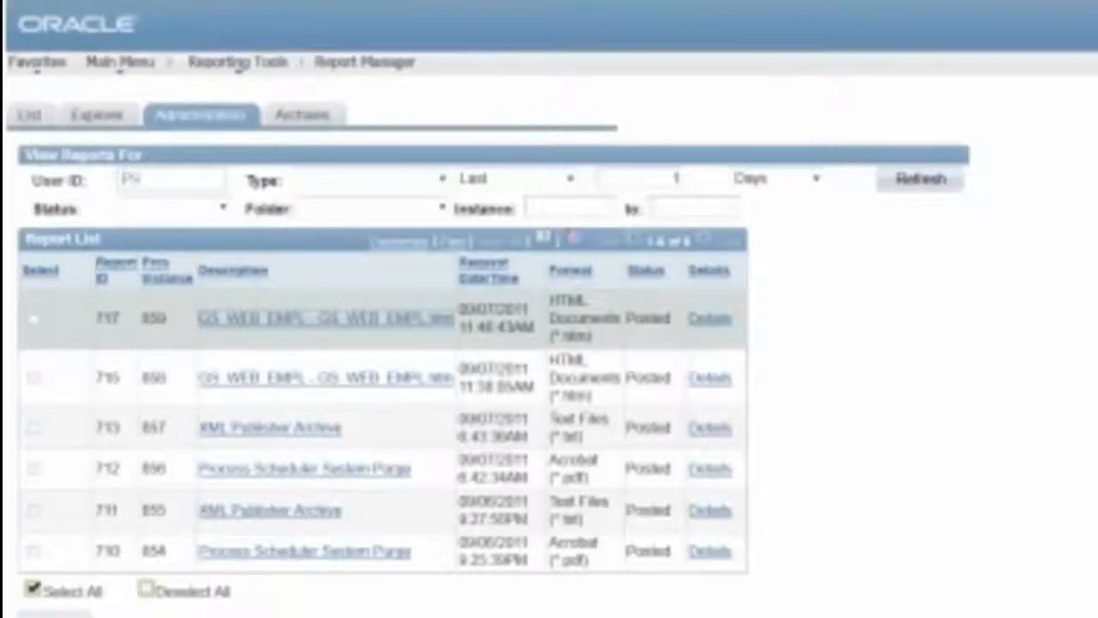
Search report definitions beginning with 'GS' and open GS_WEB_EMPL
{"action": "mouse_move", "coordinate": [253, 75]}
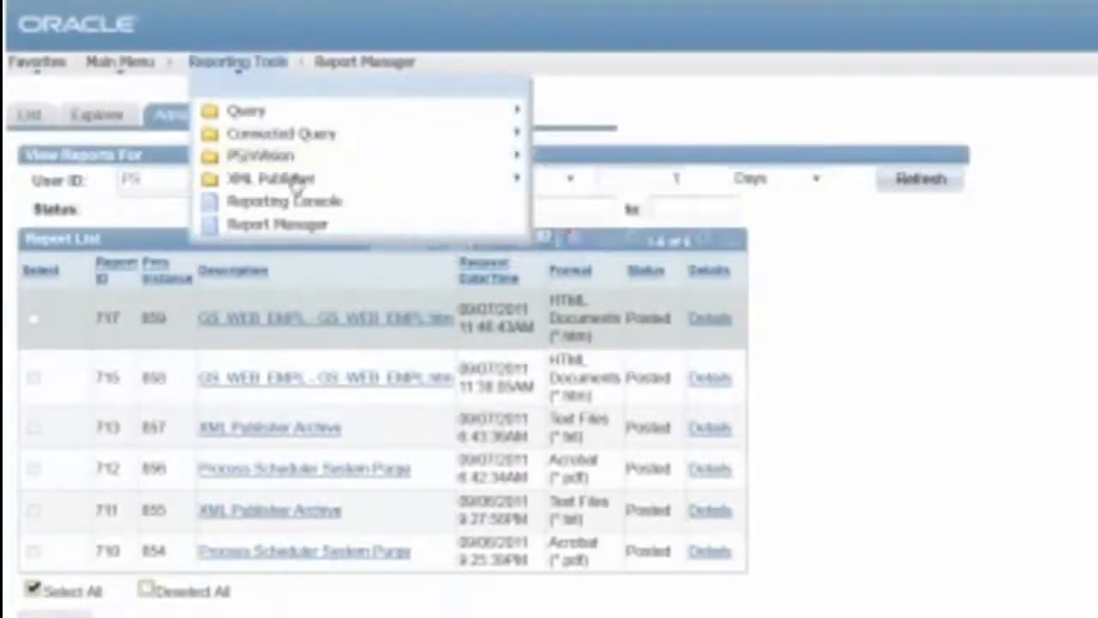
{"action": "mouse_move", "coordinate": [296, 181]}
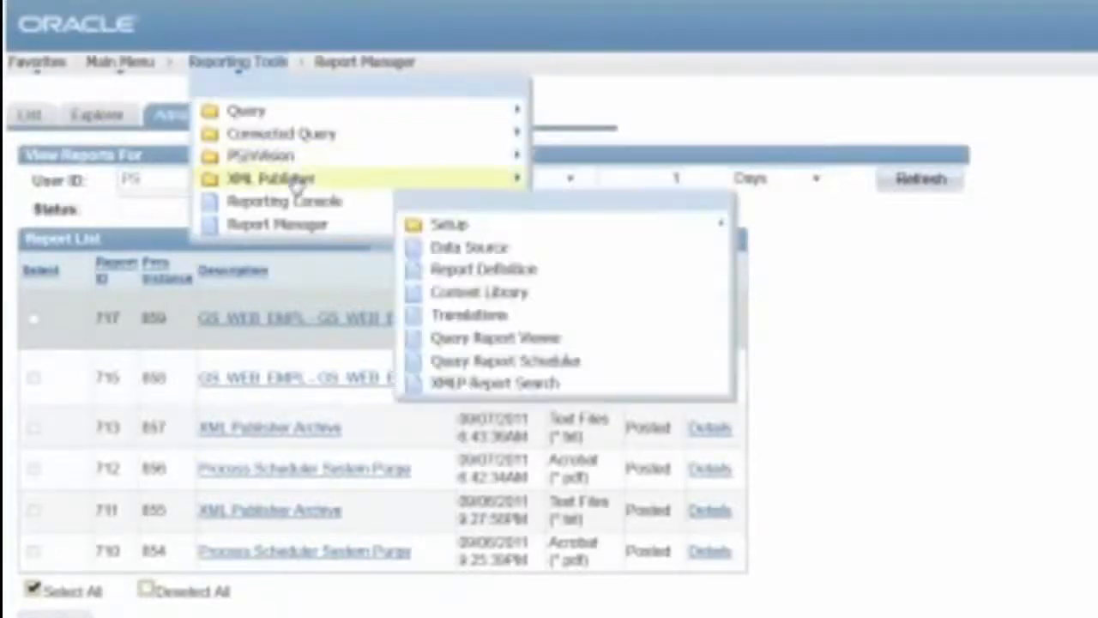
{"action": "left_click", "coordinate": [463, 271]}
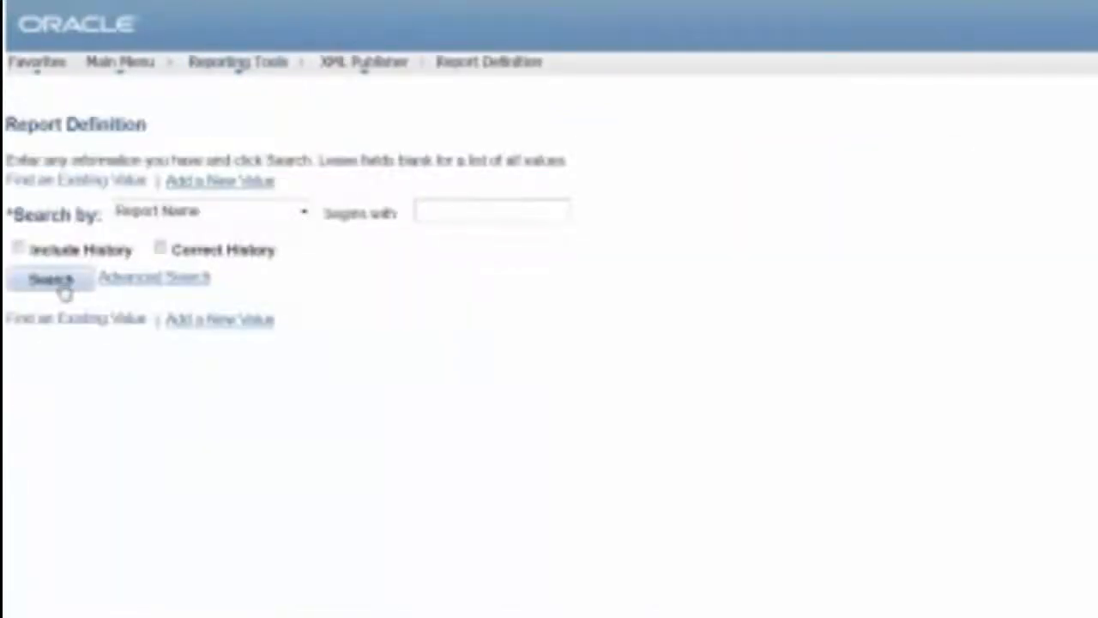
{"action": "left_click", "coordinate": [64, 288]}
{"action": "left_click", "coordinate": [510, 209]}
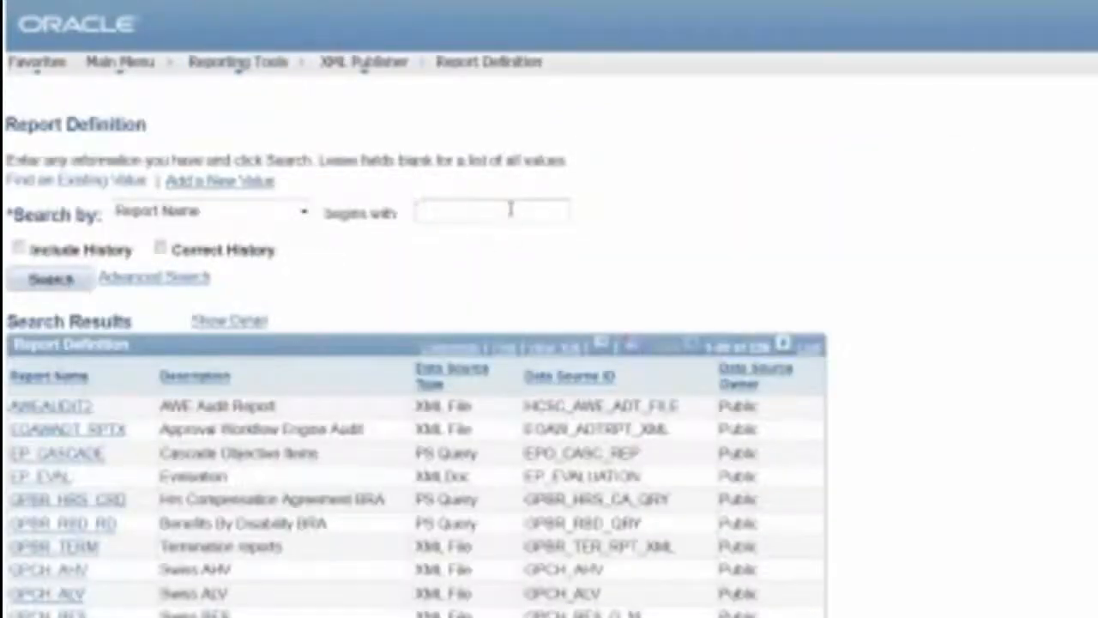
{"action": "type", "text": "GS"}
{"action": "key", "text": "Return"}
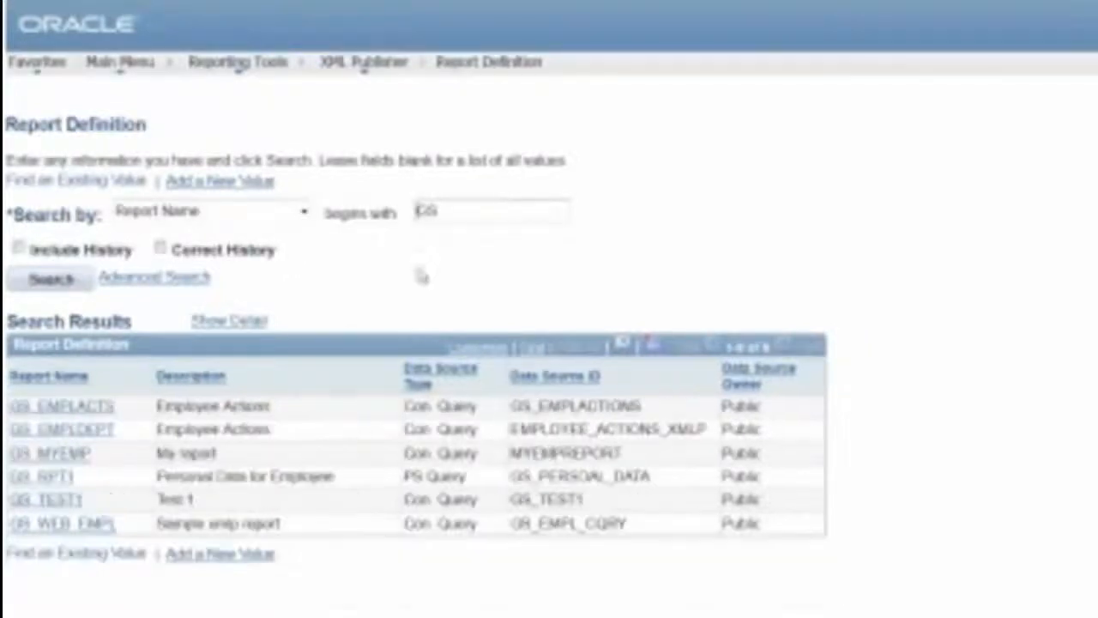
{"action": "left_click", "coordinate": [38, 525]}
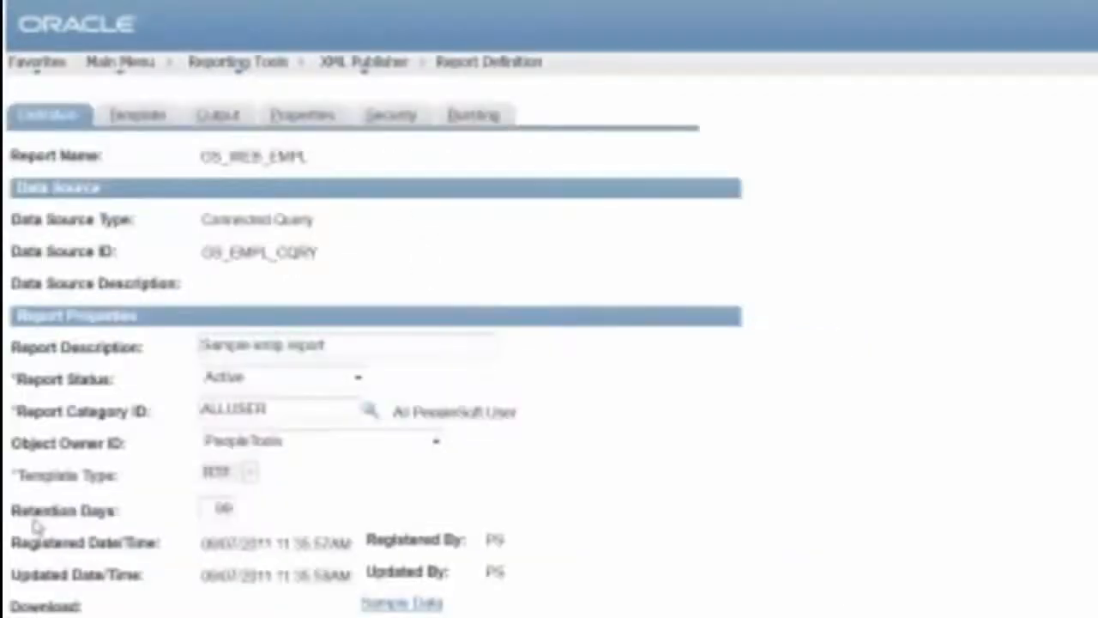
Add a second template, GS_WEB_EMPL_2, on the Template tab with status Active
{"action": "left_click", "coordinate": [127, 124]}
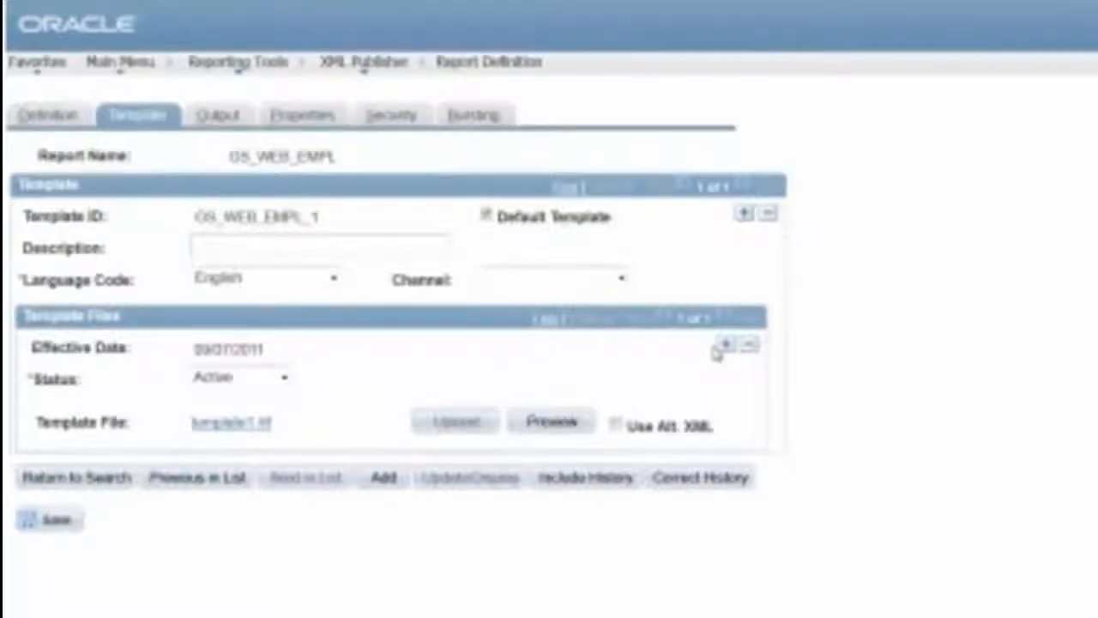
{"action": "left_click", "coordinate": [743, 214]}
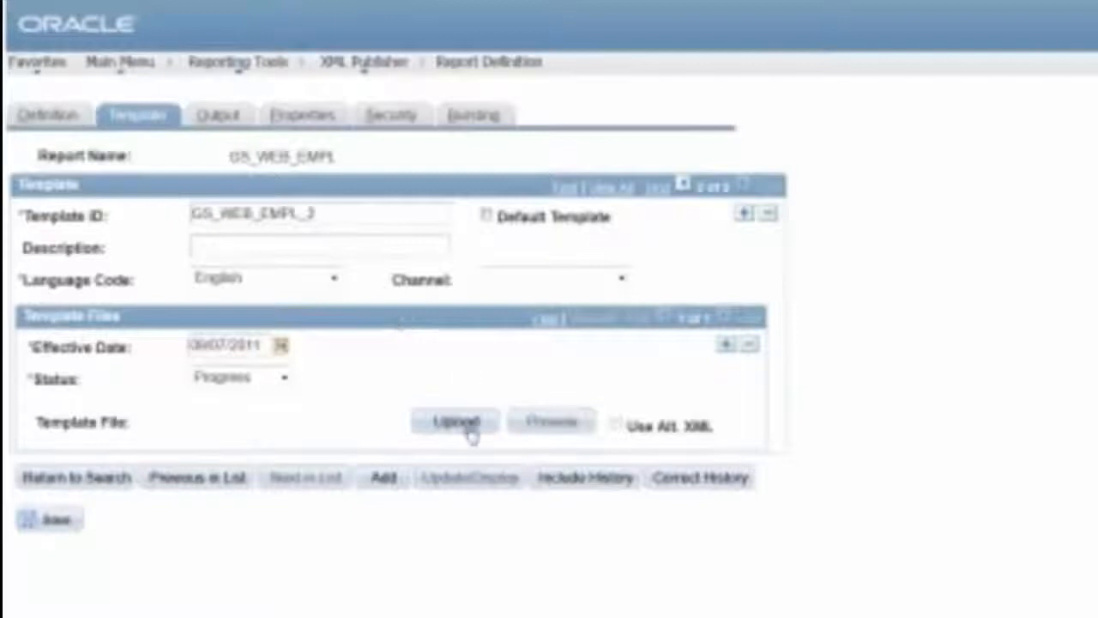
{"action": "left_click", "coordinate": [283, 377]}
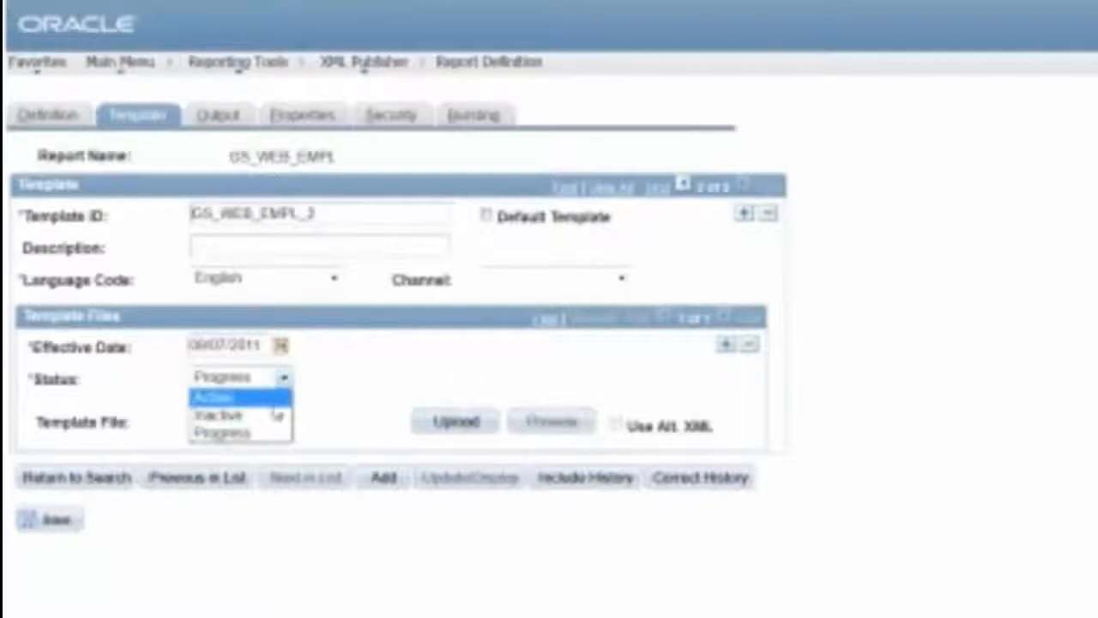
{"action": "left_click", "coordinate": [278, 398]}
Upload template2.rtf as the template file for GS_WEB_EMPL_2
{"action": "left_click", "coordinate": [455, 421]}
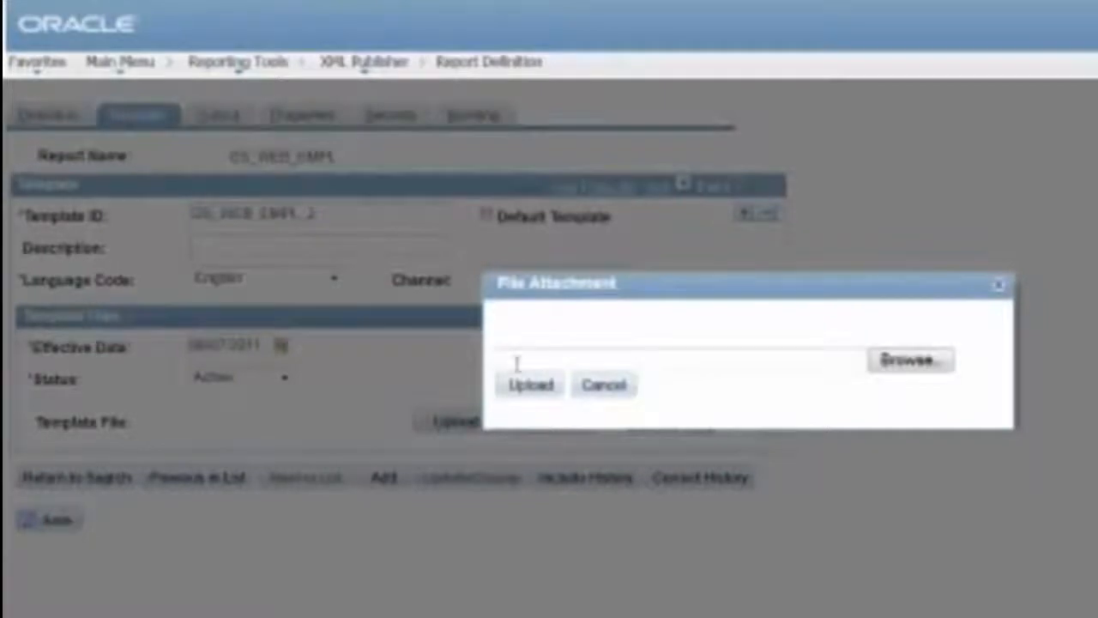
{"action": "left_click", "coordinate": [897, 367]}
{"action": "left_click", "coordinate": [316, 114]}
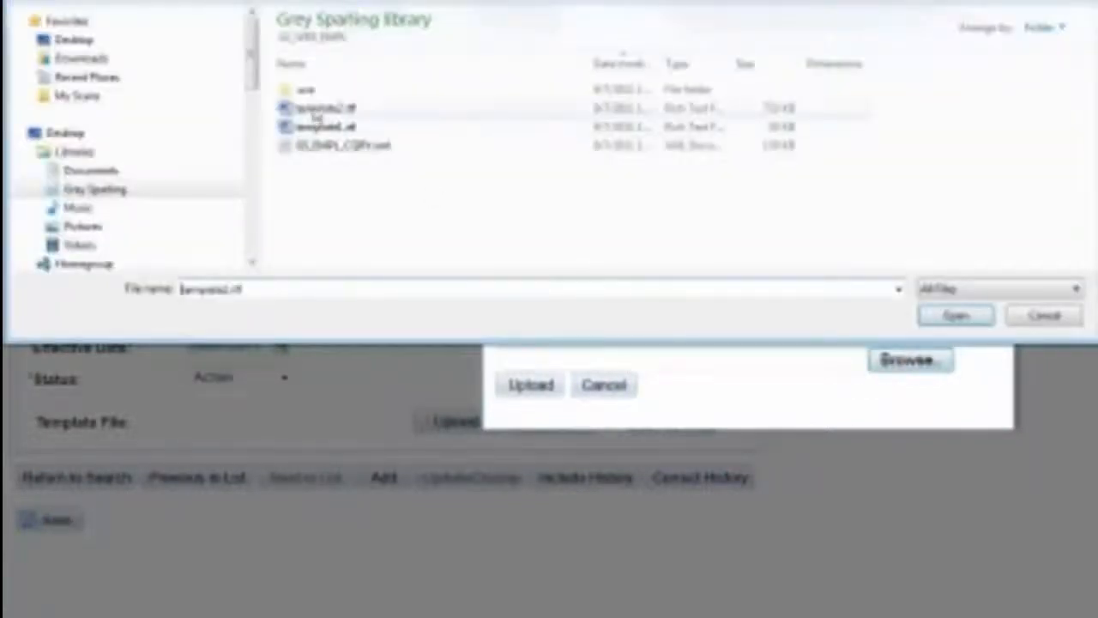
{"action": "left_click", "coordinate": [952, 315]}
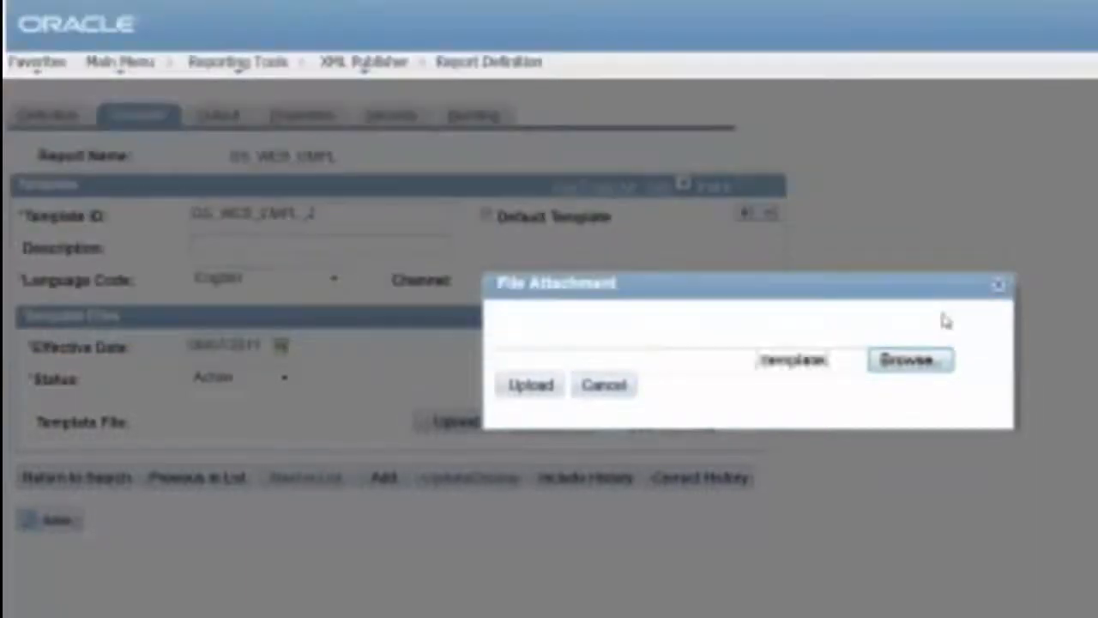
{"action": "left_click", "coordinate": [518, 387]}
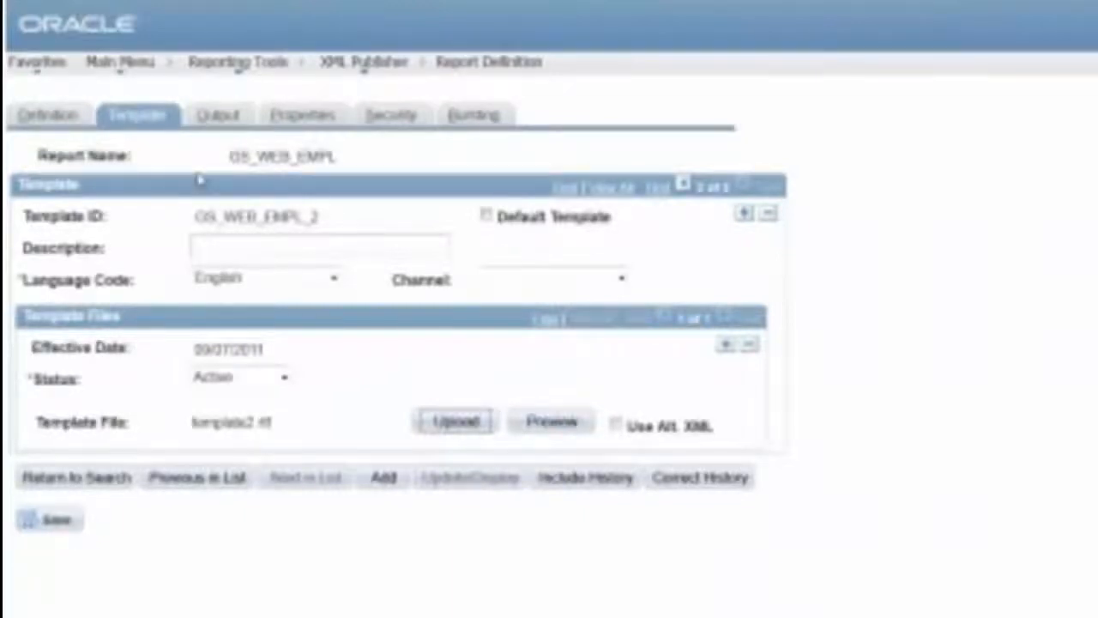
Review GS_WEB_EMPL's Output, Properties, Security and Bursting tabs, ending on Bursting
{"action": "left_click", "coordinate": [217, 120]}
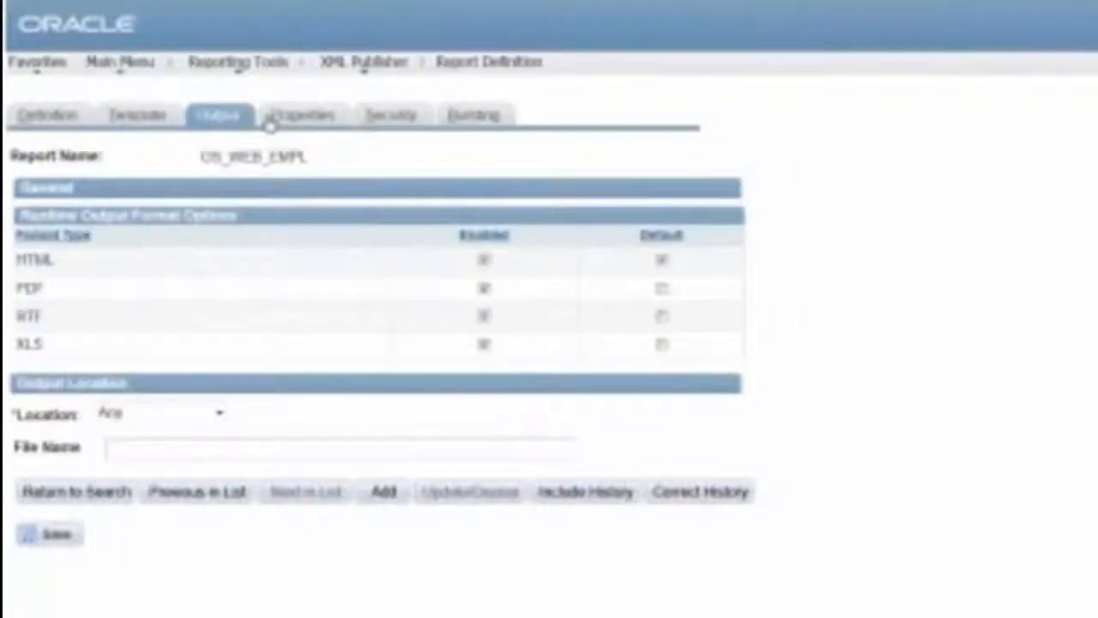
{"action": "left_click", "coordinate": [321, 122]}
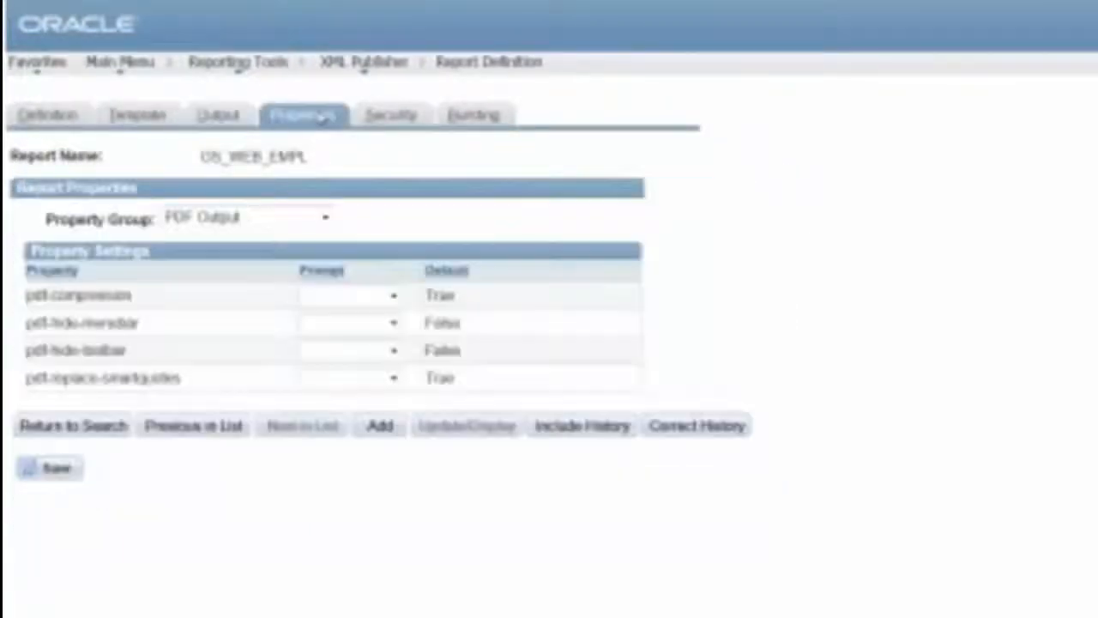
{"action": "left_click", "coordinate": [471, 120]}
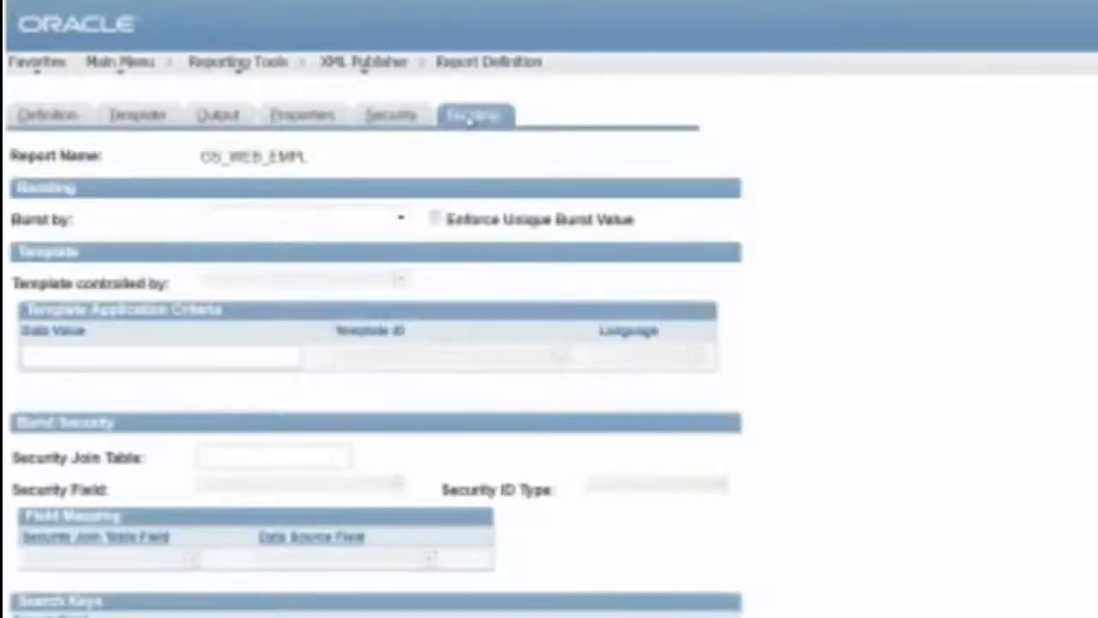
{"action": "left_click", "coordinate": [399, 125]}
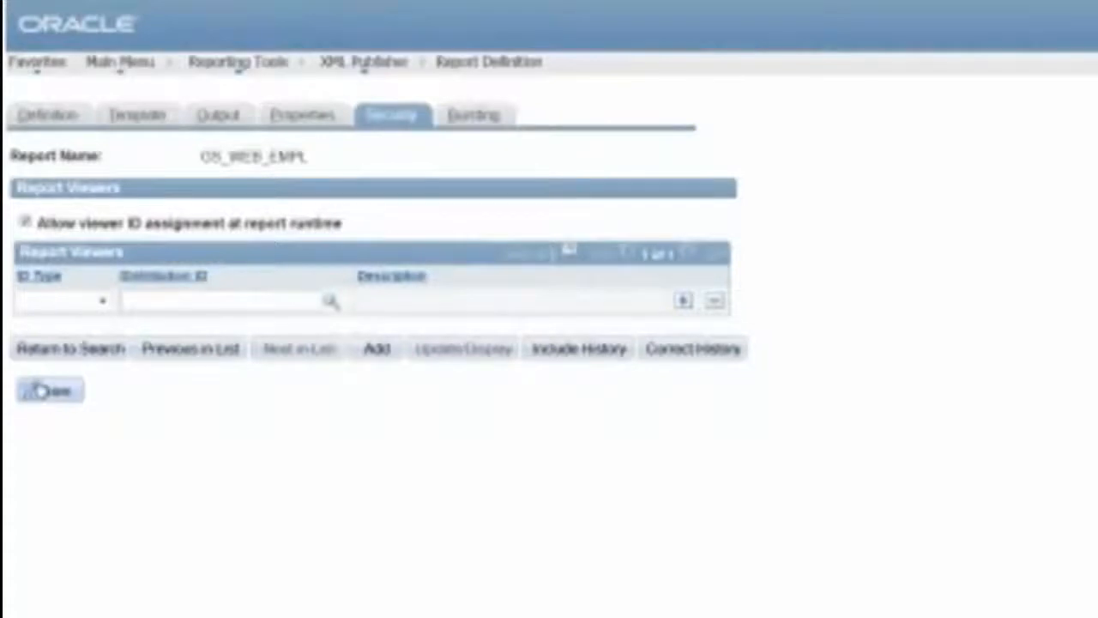
{"action": "left_click", "coordinate": [468, 120]}
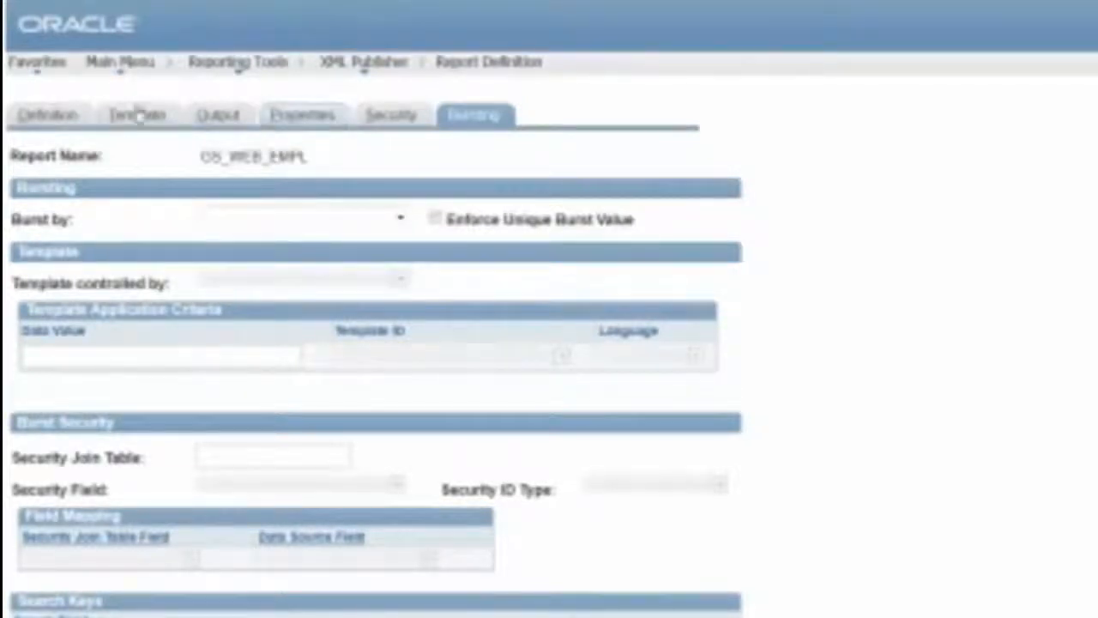
{"action": "mouse_move", "coordinate": [239, 73]}
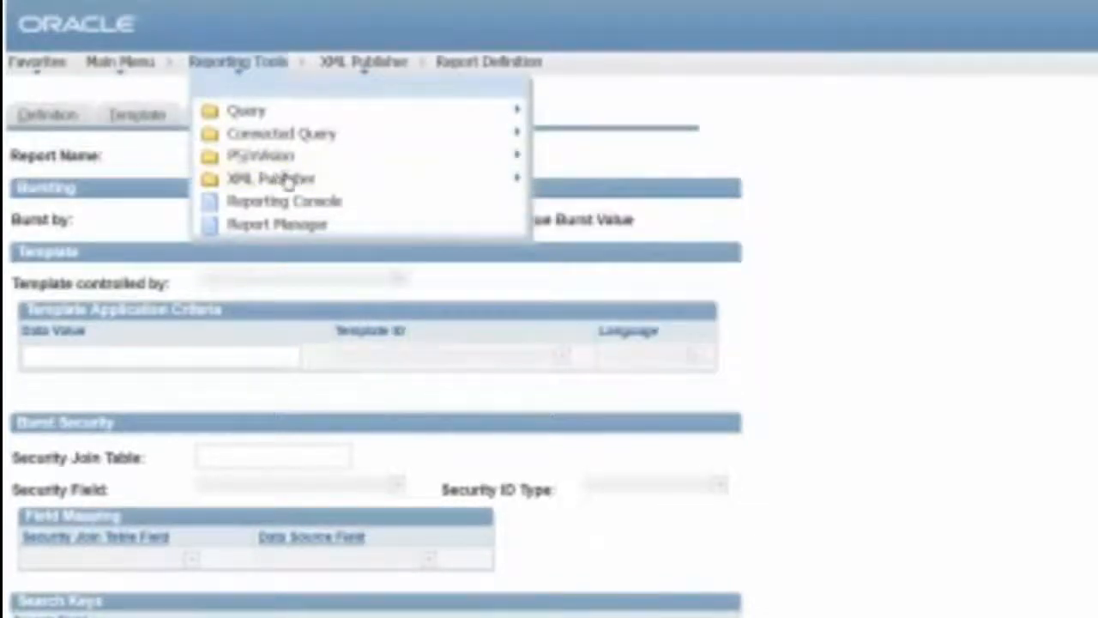
Set the GS_WEB_EMPL run control's Template ID to GS_WEB_EMPL_2 in Query Report Scheduler and run it
{"action": "mouse_move", "coordinate": [289, 179]}
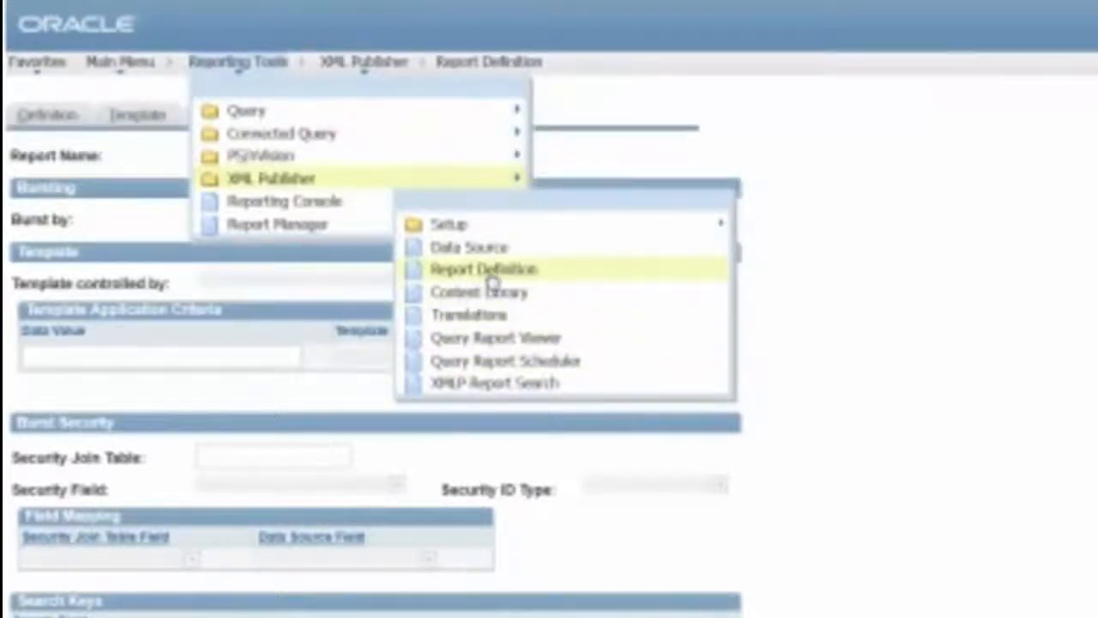
{"action": "left_click", "coordinate": [494, 362]}
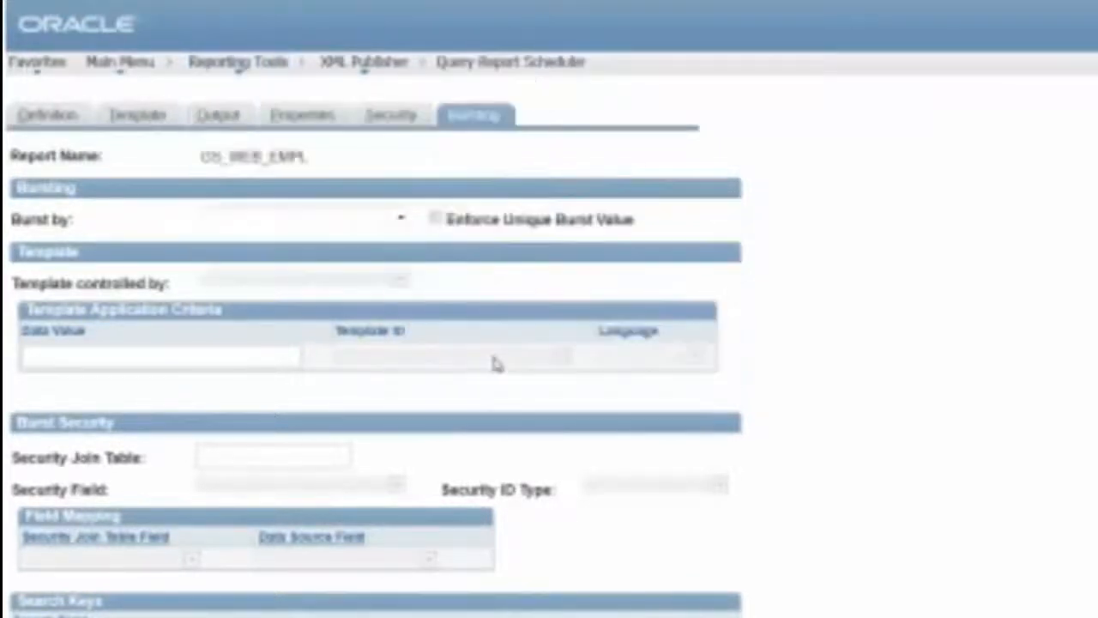
{"action": "left_click", "coordinate": [72, 347]}
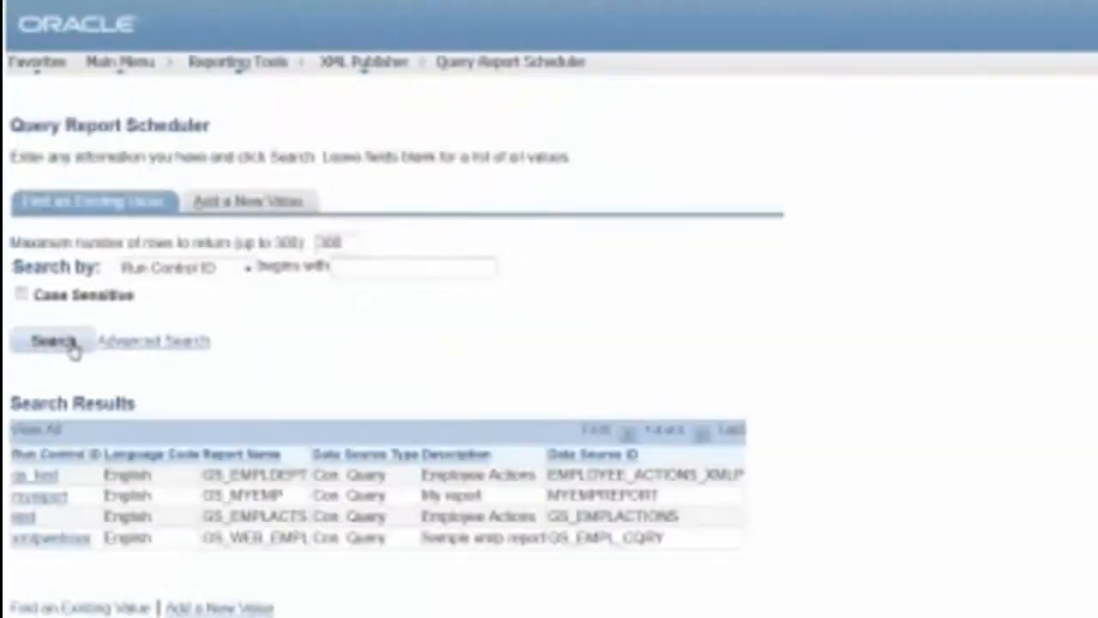
{"action": "left_click", "coordinate": [52, 538]}
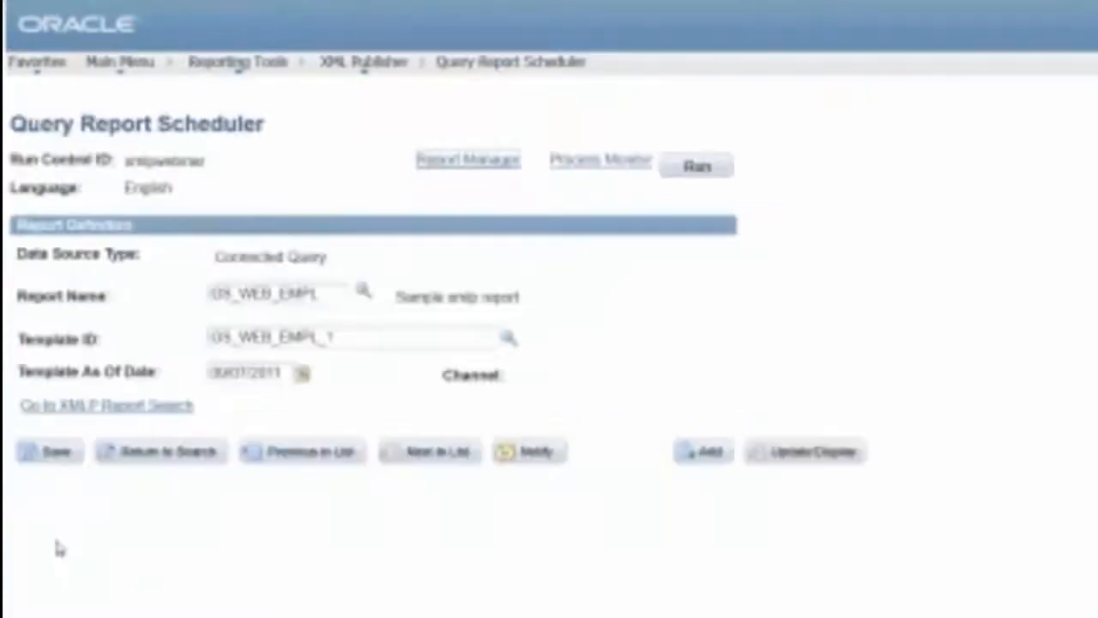
{"action": "left_click", "coordinate": [508, 340]}
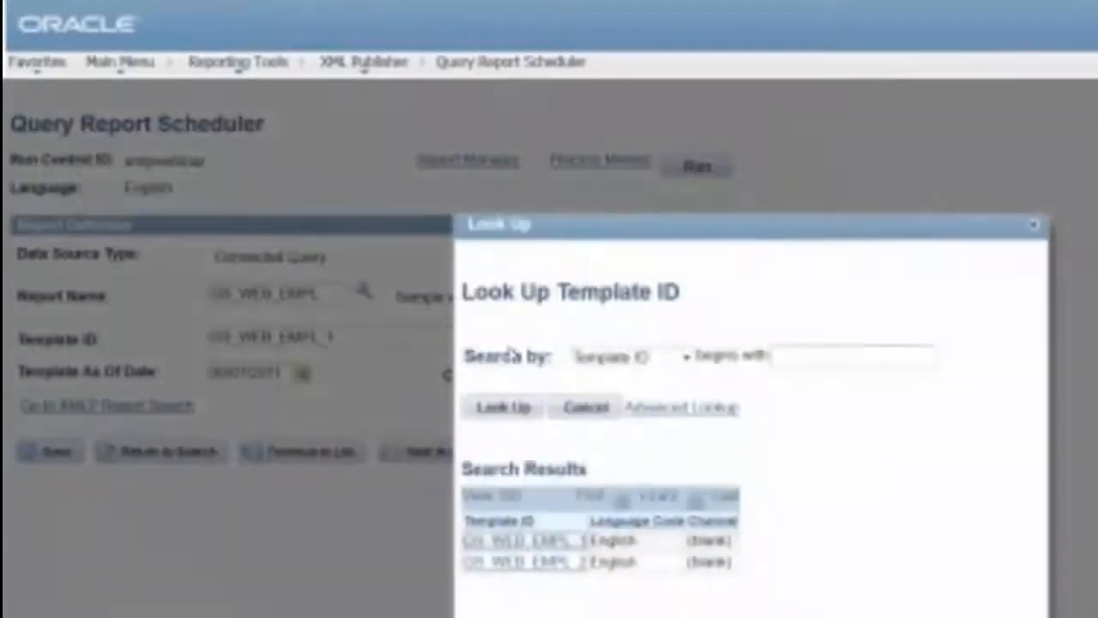
{"action": "left_click", "coordinate": [512, 562]}
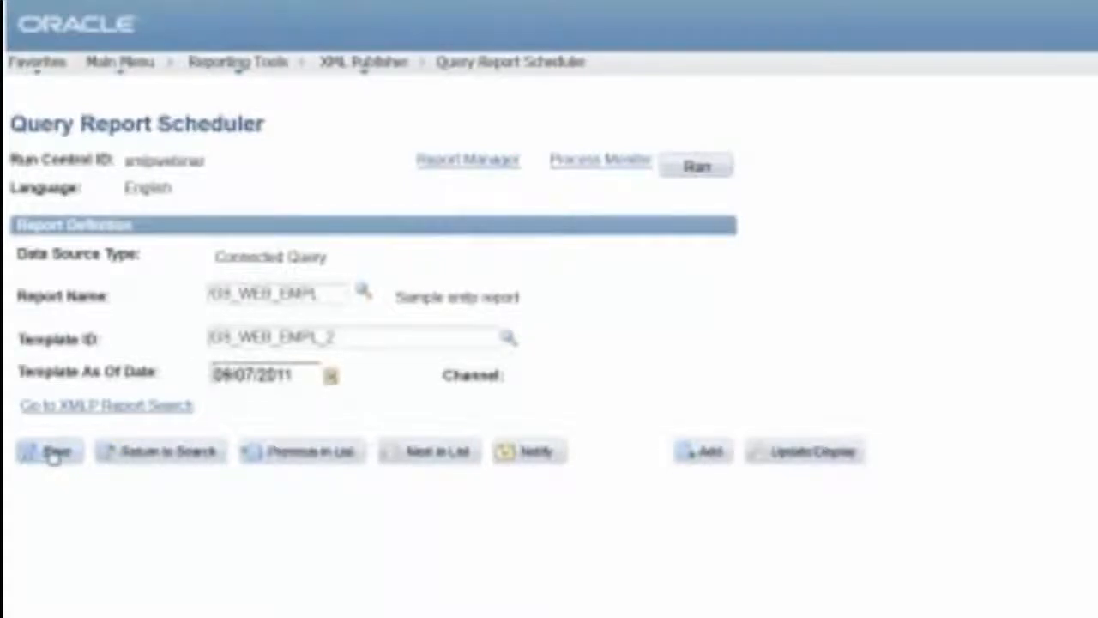
{"action": "left_click", "coordinate": [697, 167]}
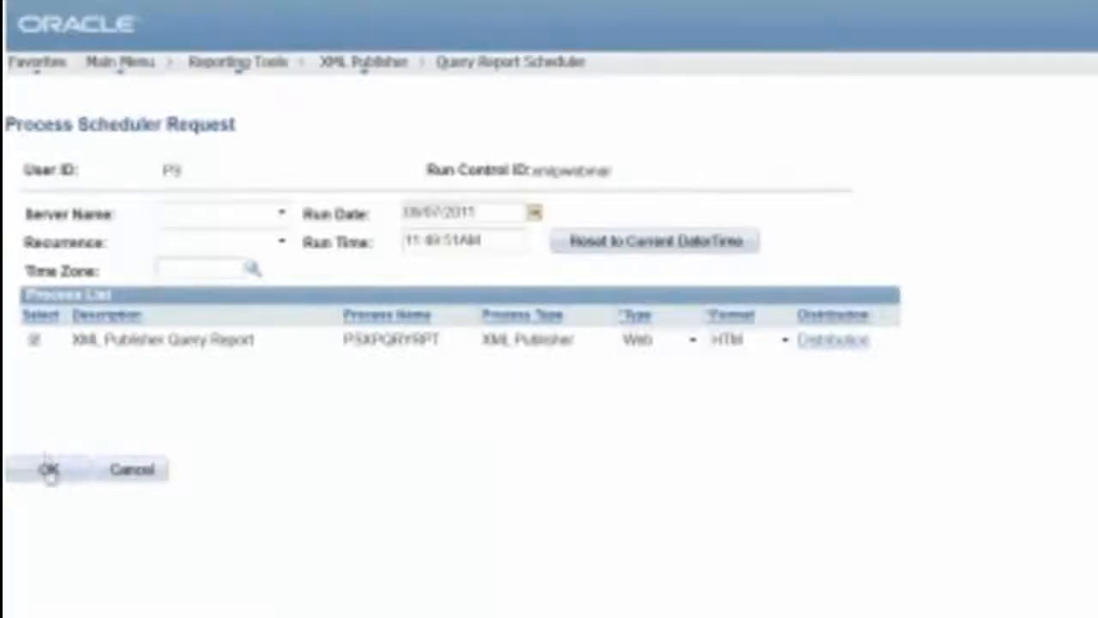
Confirm the Process Scheduler Request with OK to queue the GS_WEB_EMPL_2 run
{"action": "left_click", "coordinate": [49, 471]}
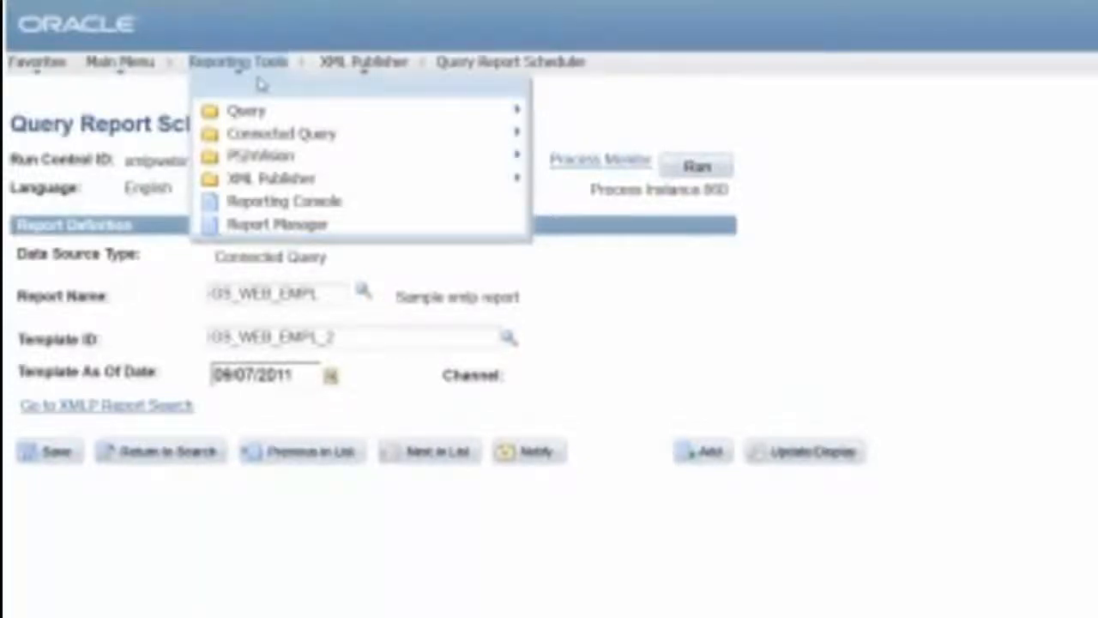
Refresh Report Manager's Administration list and open the new GS_WEB_EMPL report, ID 719
{"action": "left_click", "coordinate": [259, 224]}
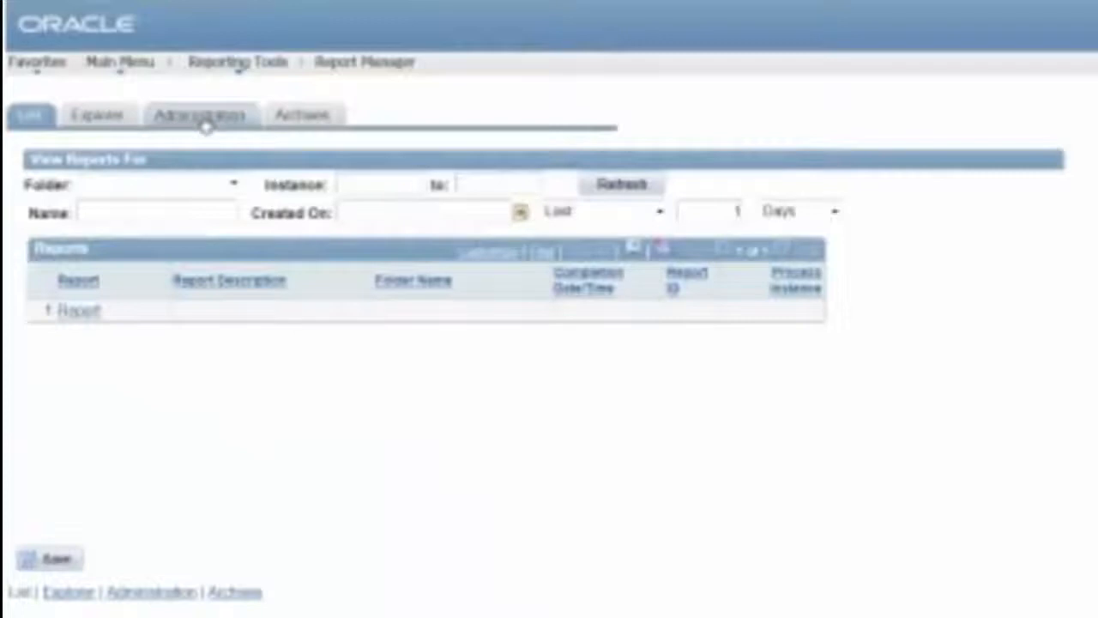
{"action": "left_click", "coordinate": [206, 120]}
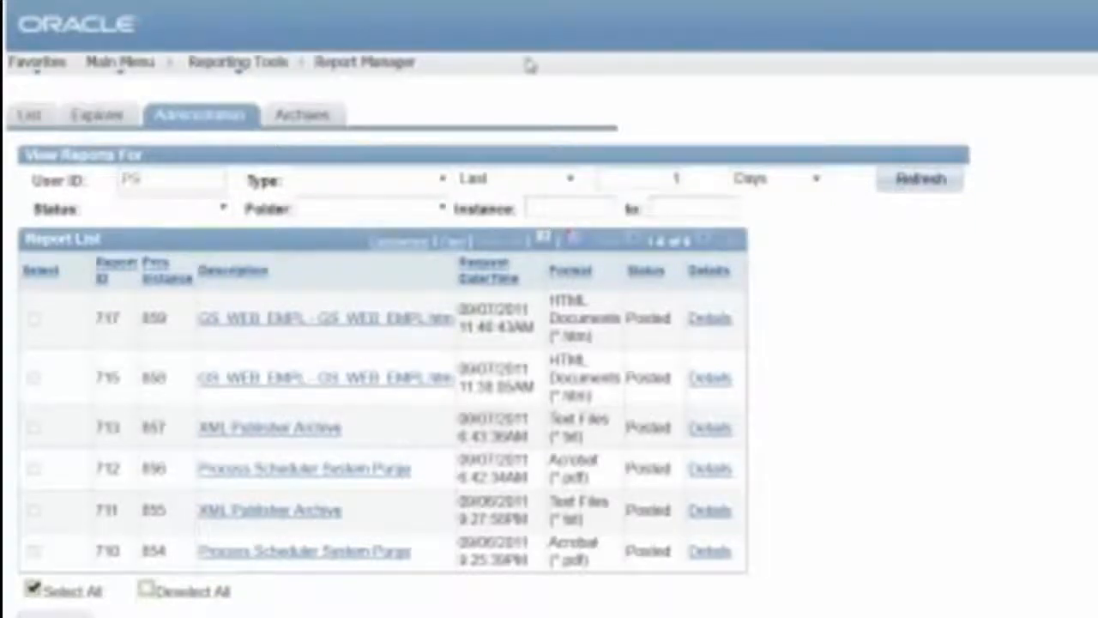
{"action": "left_click", "coordinate": [121, 64]}
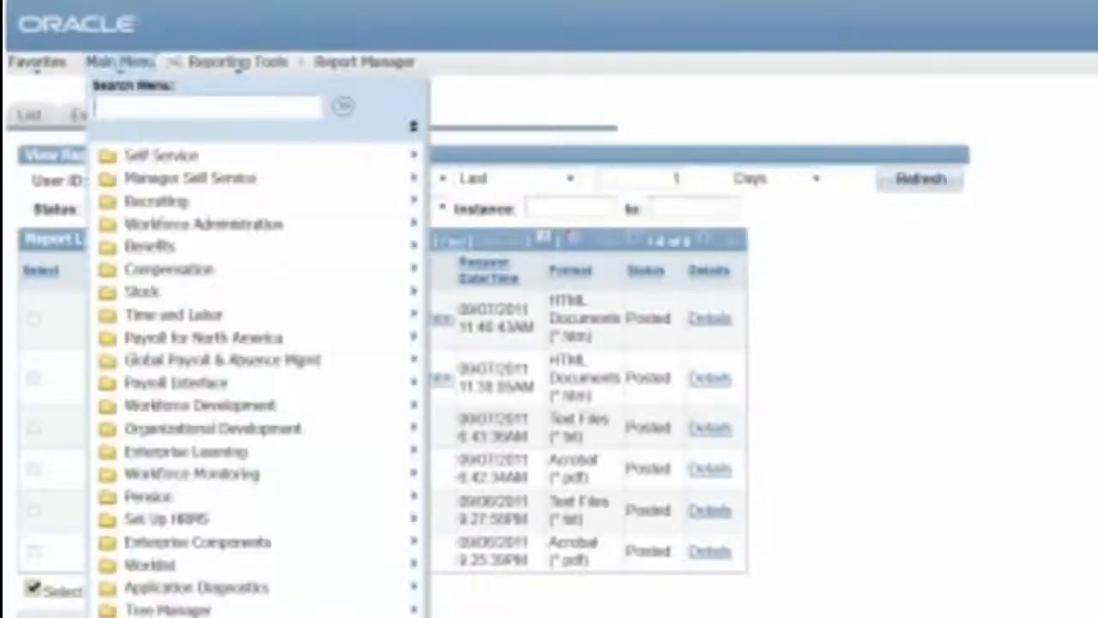
{"action": "left_click", "coordinate": [364, 27]}
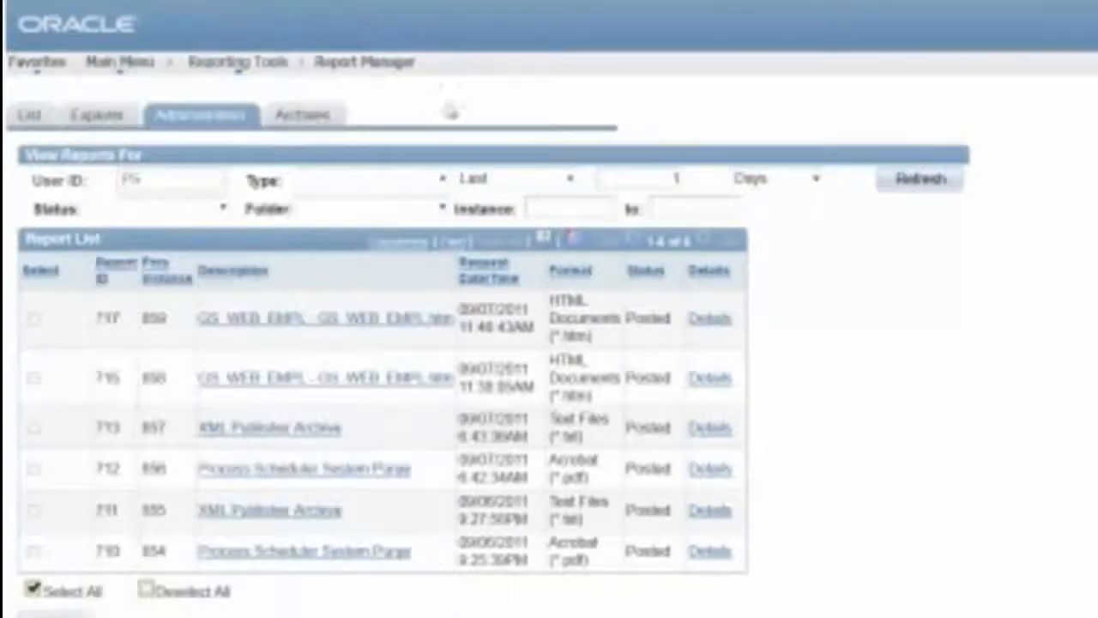
{"action": "left_click", "coordinate": [896, 182]}
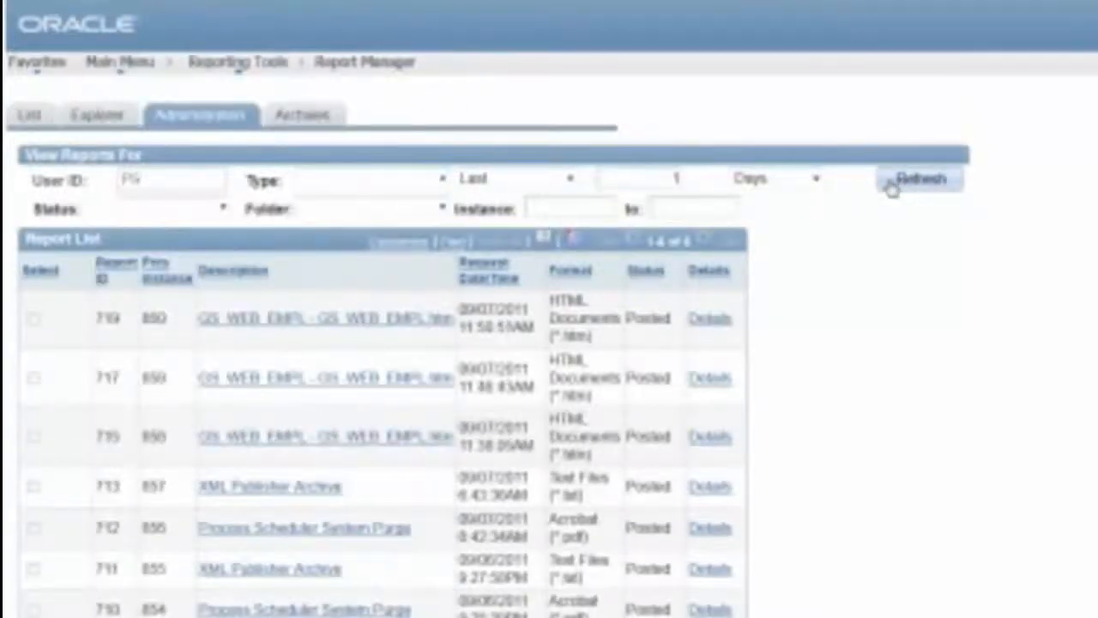
{"action": "left_click", "coordinate": [321, 321]}
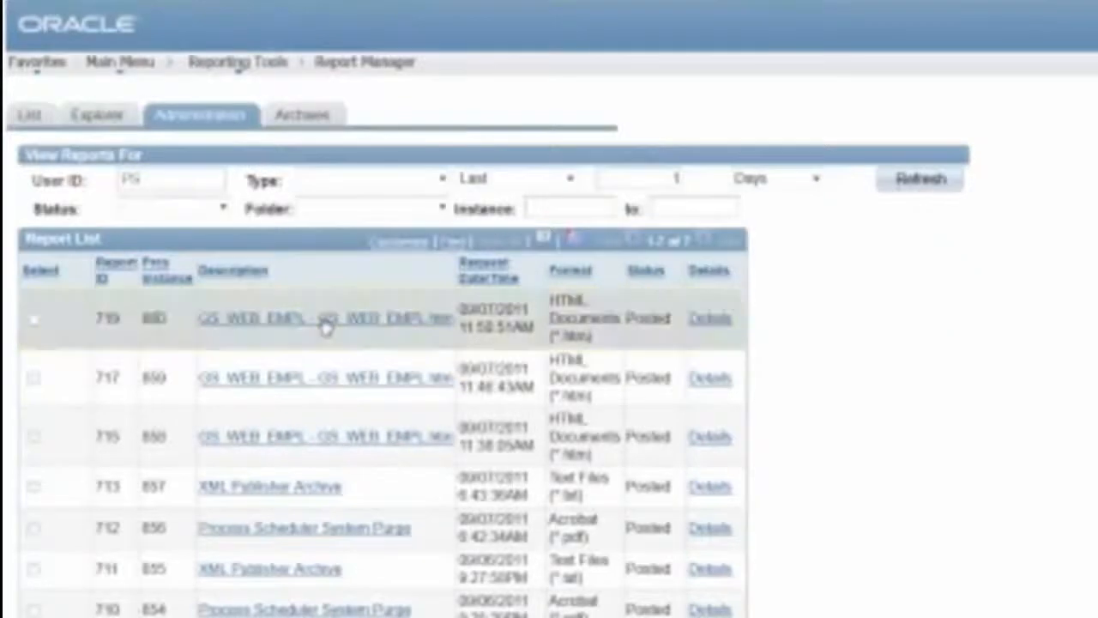
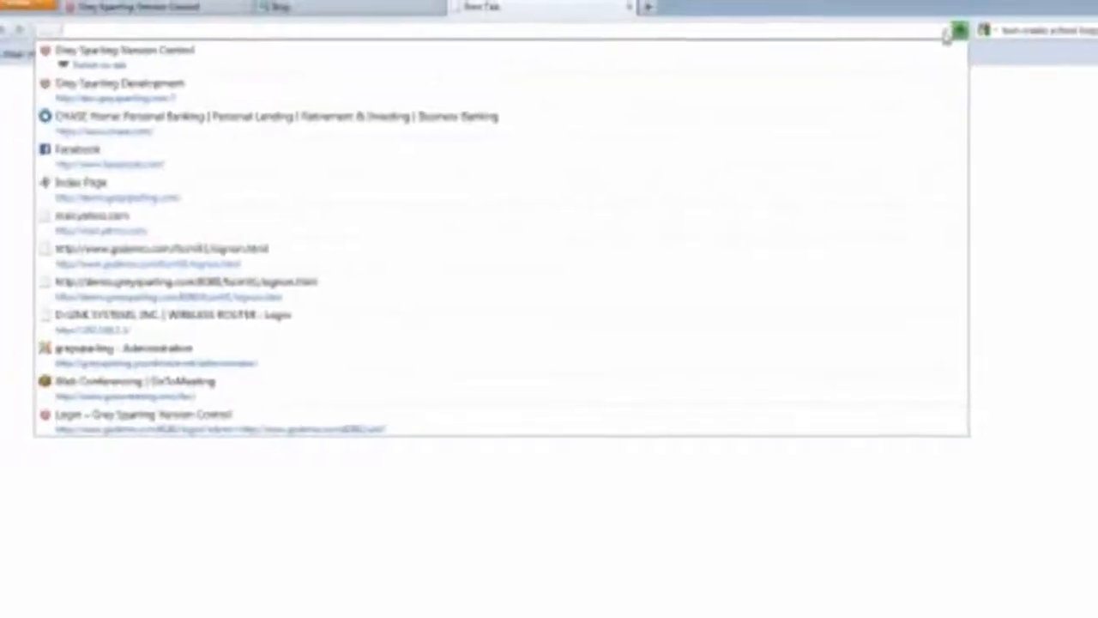
{"action": "key", "text": "Down"}
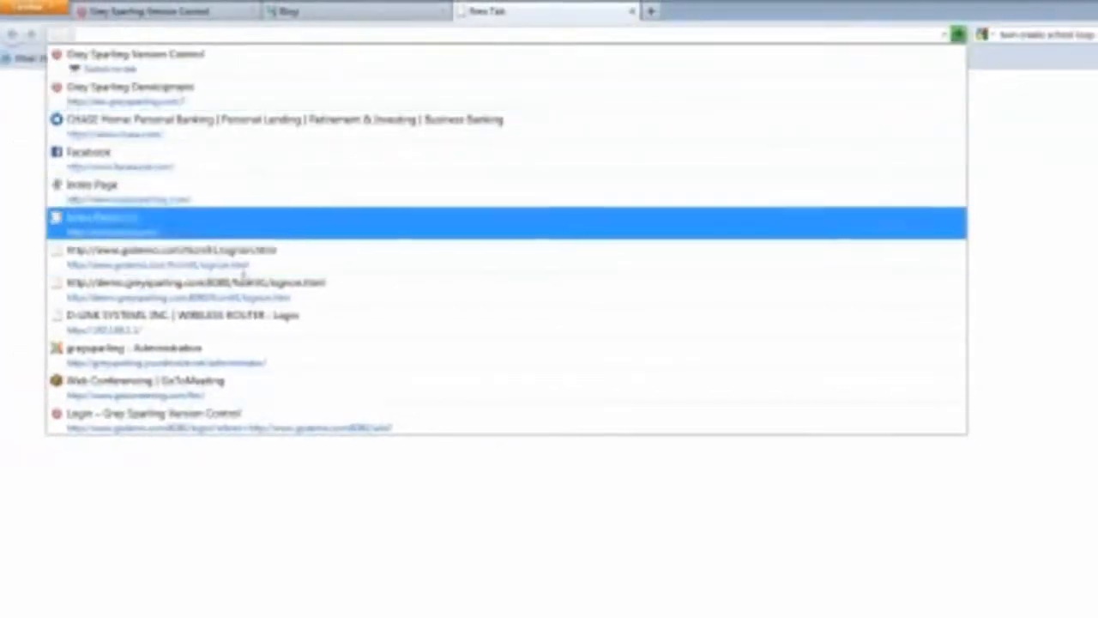
{"action": "left_click", "coordinate": [233, 22]}
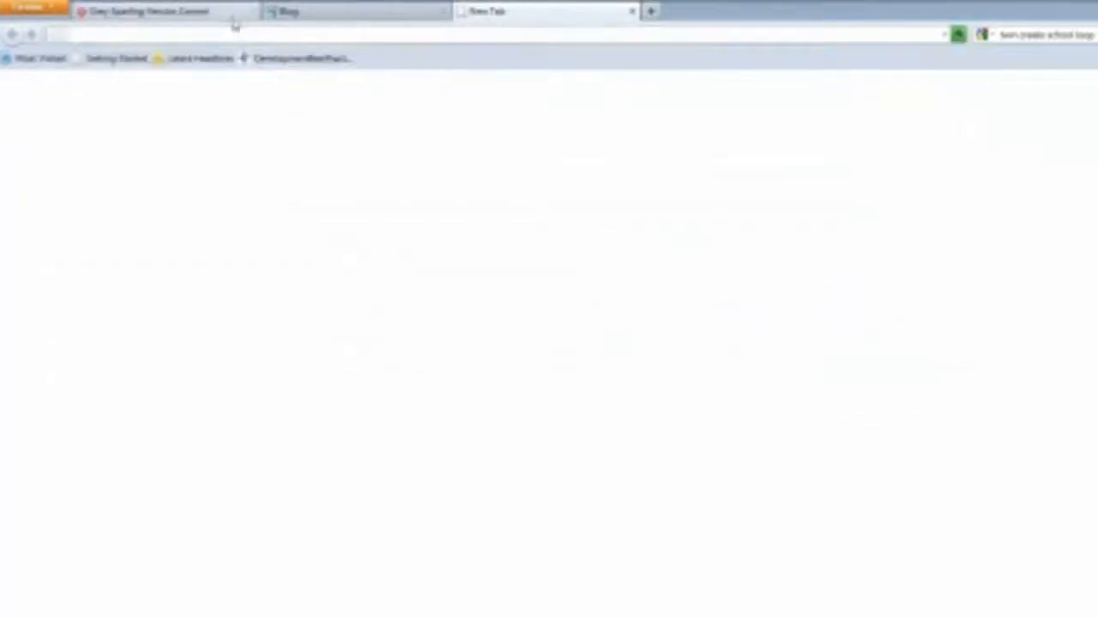
{"action": "type", "text": "w"}
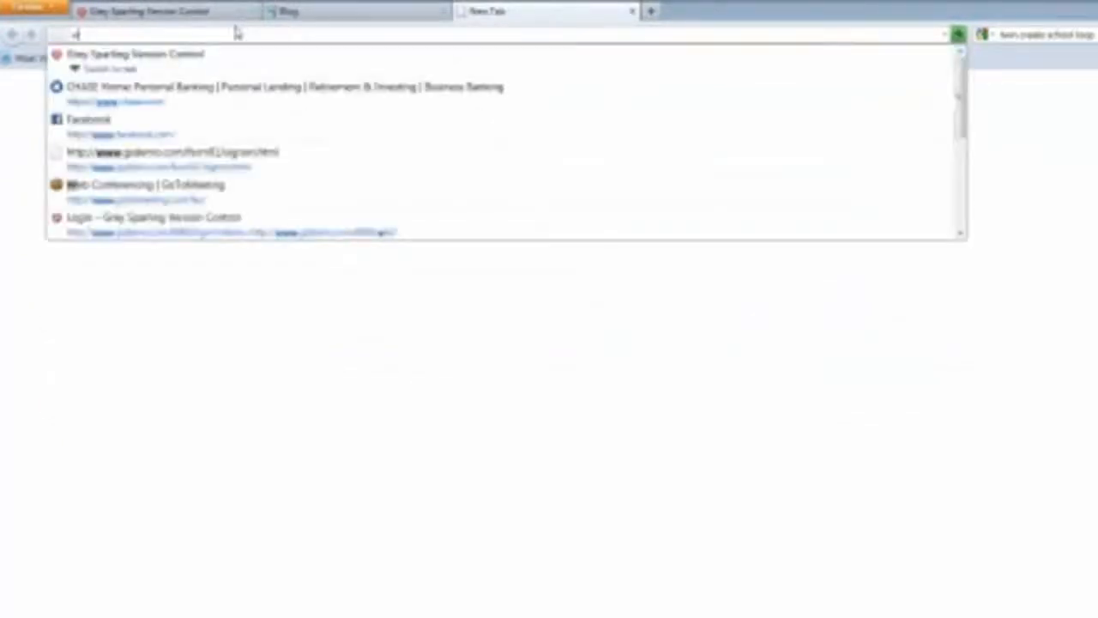
{"action": "type", "text": "ww.gsdemo.com/83"}
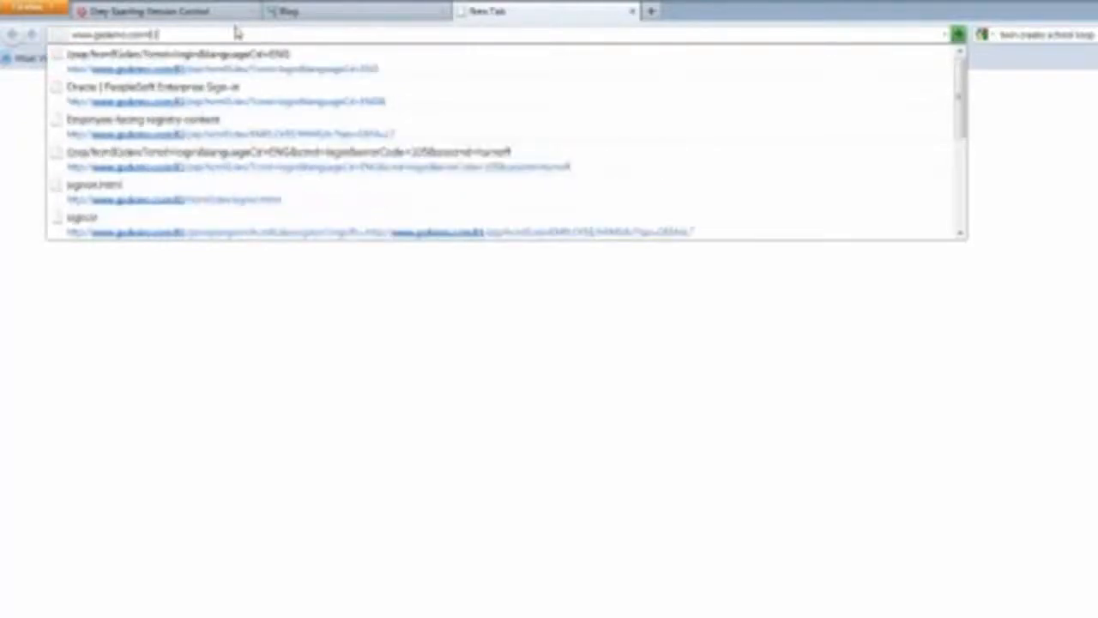
{"action": "left_click", "coordinate": [253, 105]}
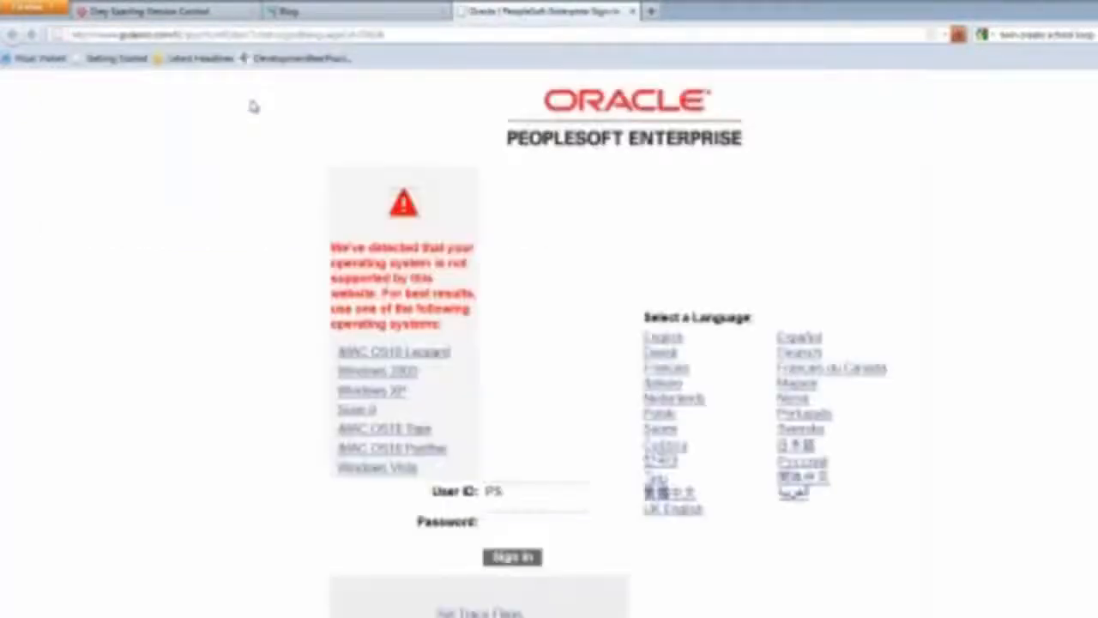
Enter the account password and sign in to PeopleSoft
{"action": "left_click", "coordinate": [558, 521]}
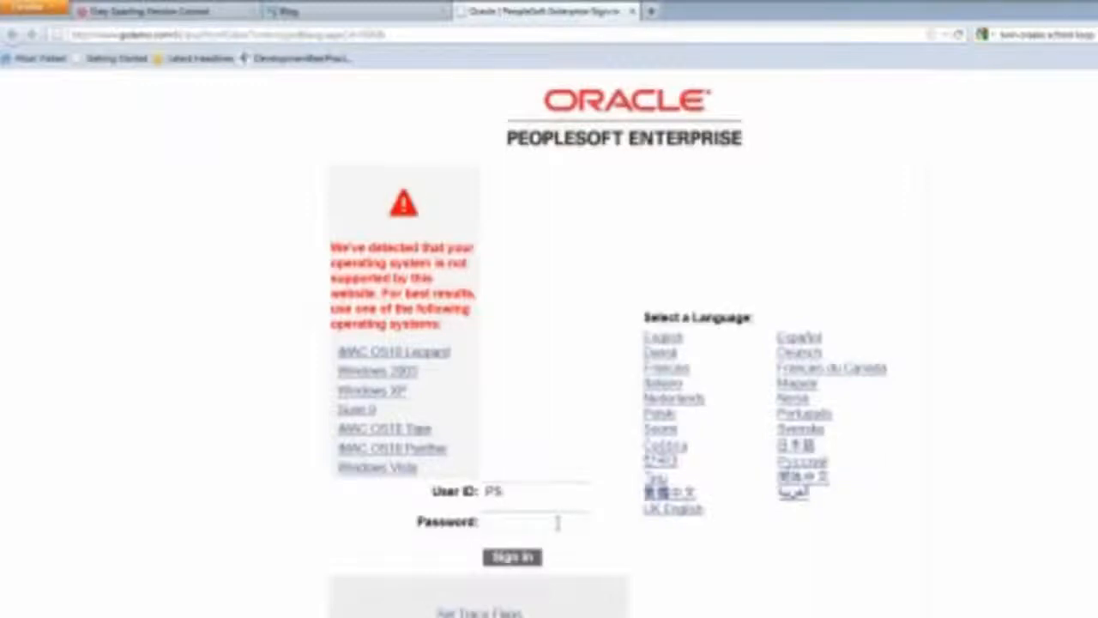
{"action": "type", "text": "PS"}
{"action": "key", "text": "Return"}
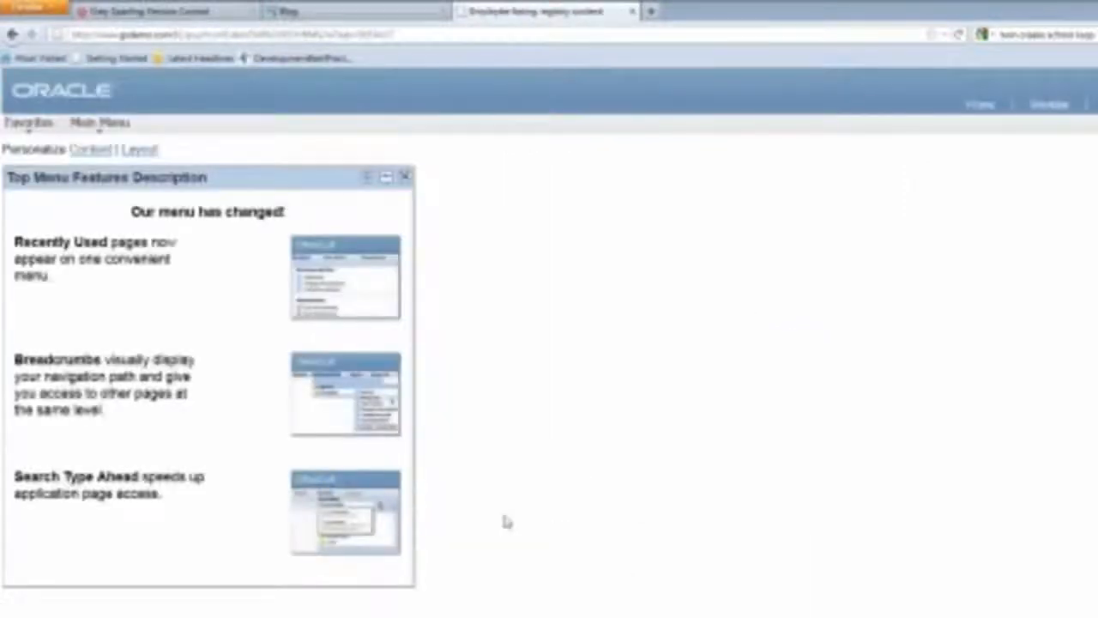
Go to Main Menu > Reporting Tools > Query > Query Manager
{"action": "left_click", "coordinate": [92, 127]}
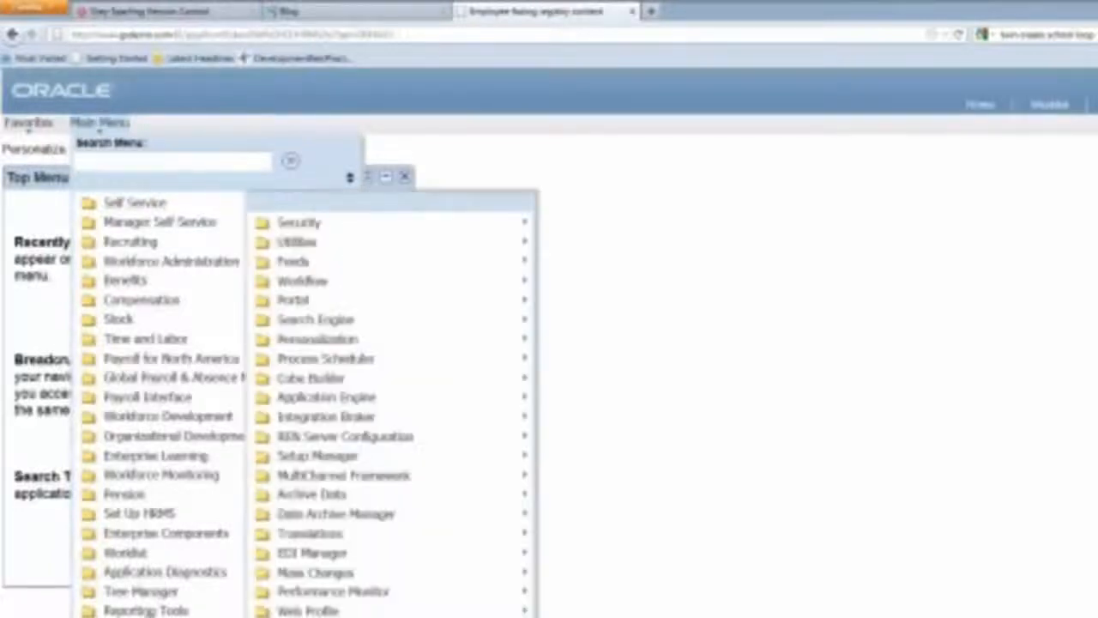
{"action": "mouse_move", "coordinate": [90, 609]}
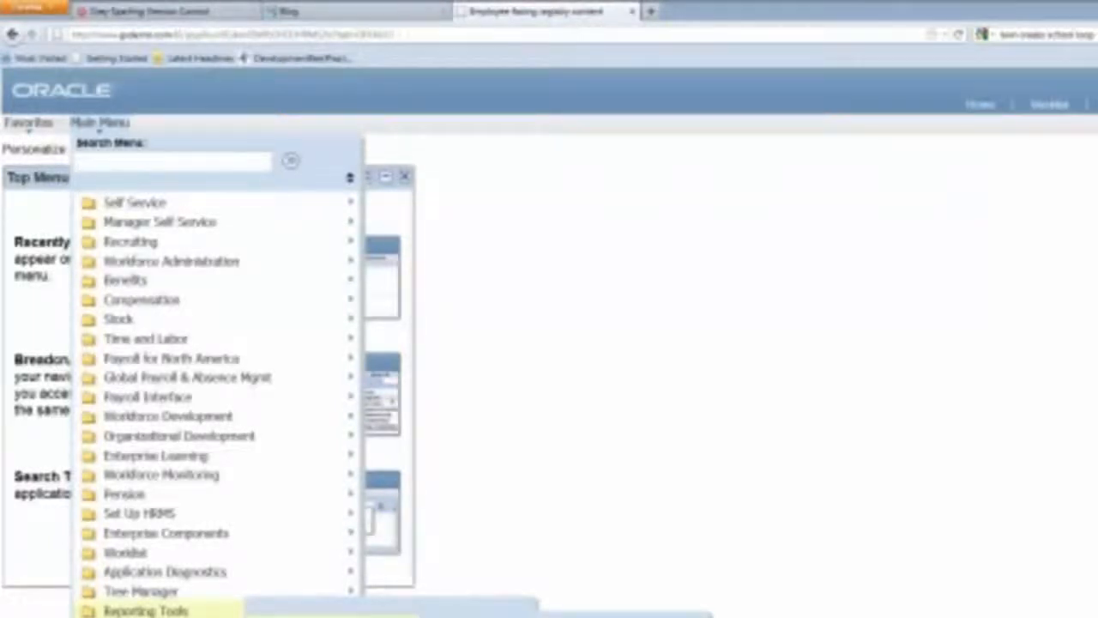
{"action": "left_click", "coordinate": [481, 615]}
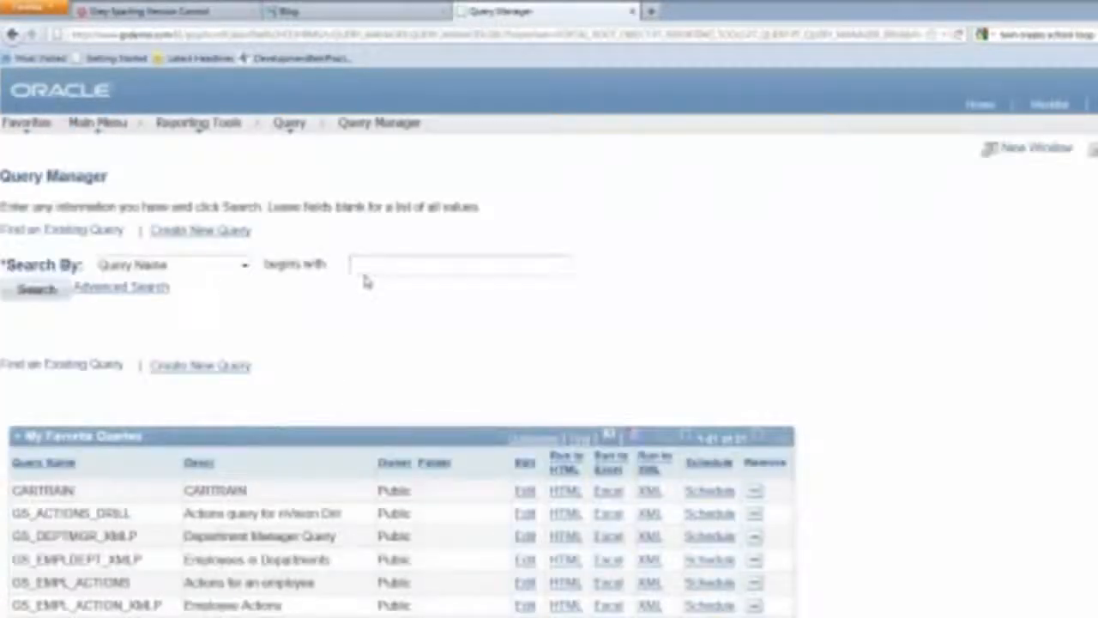
Search queries for %XMLP and open GS_DEPTMGR_XMLP for editing
{"action": "type", "text": "%XMLP"}
{"action": "key", "text": "Return"}
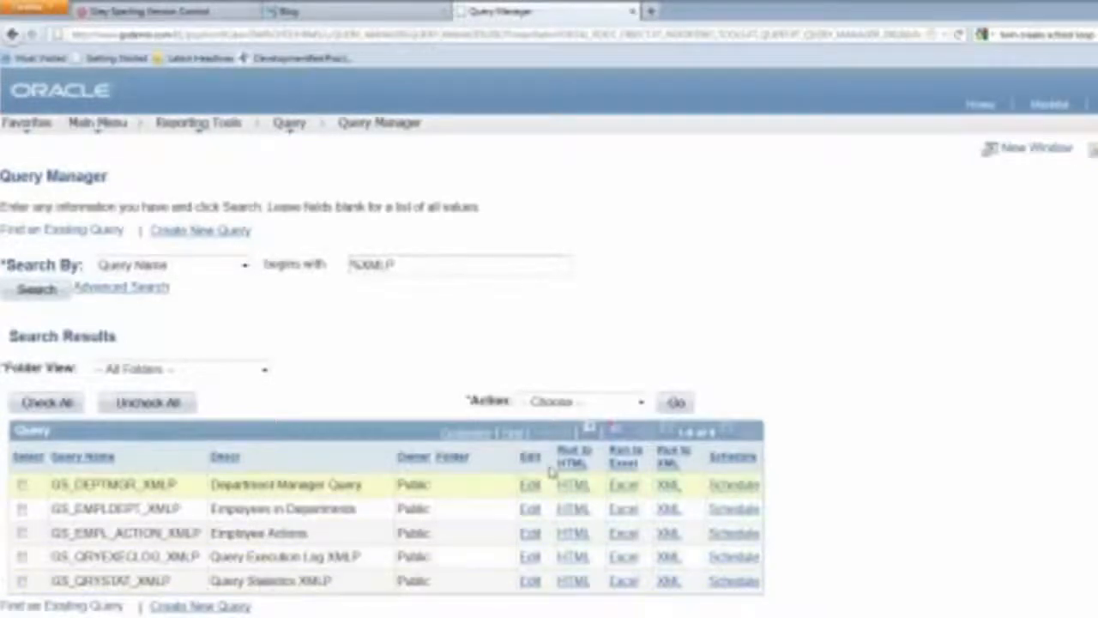
{"action": "left_click", "coordinate": [531, 486]}
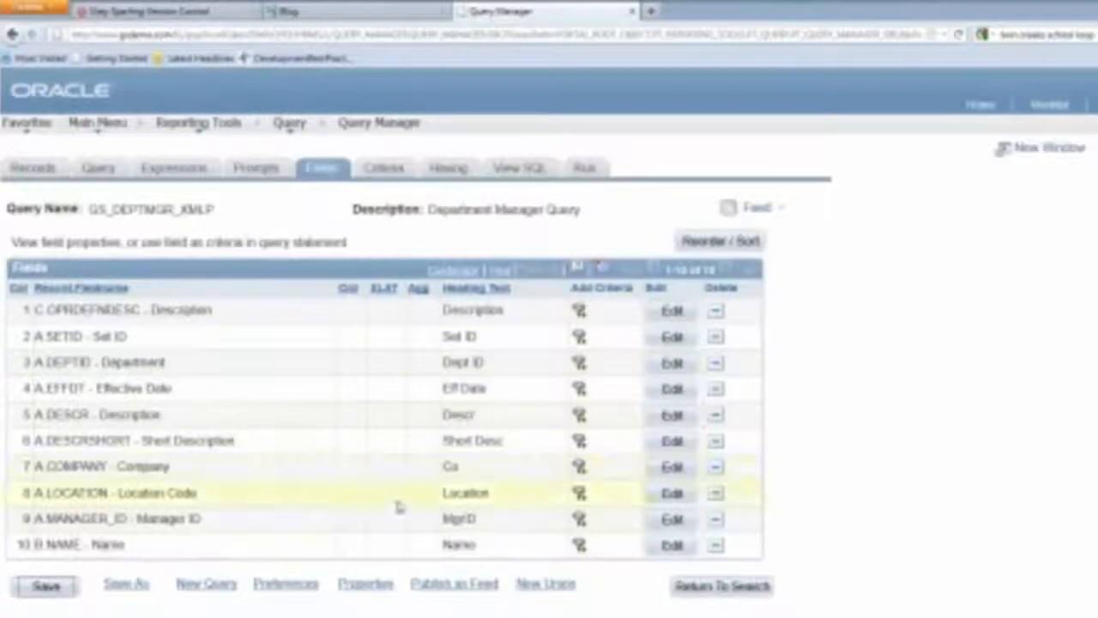
Add a LOCATION criterion equal to a new prompt, with table validation turned off
{"action": "left_click", "coordinate": [580, 496]}
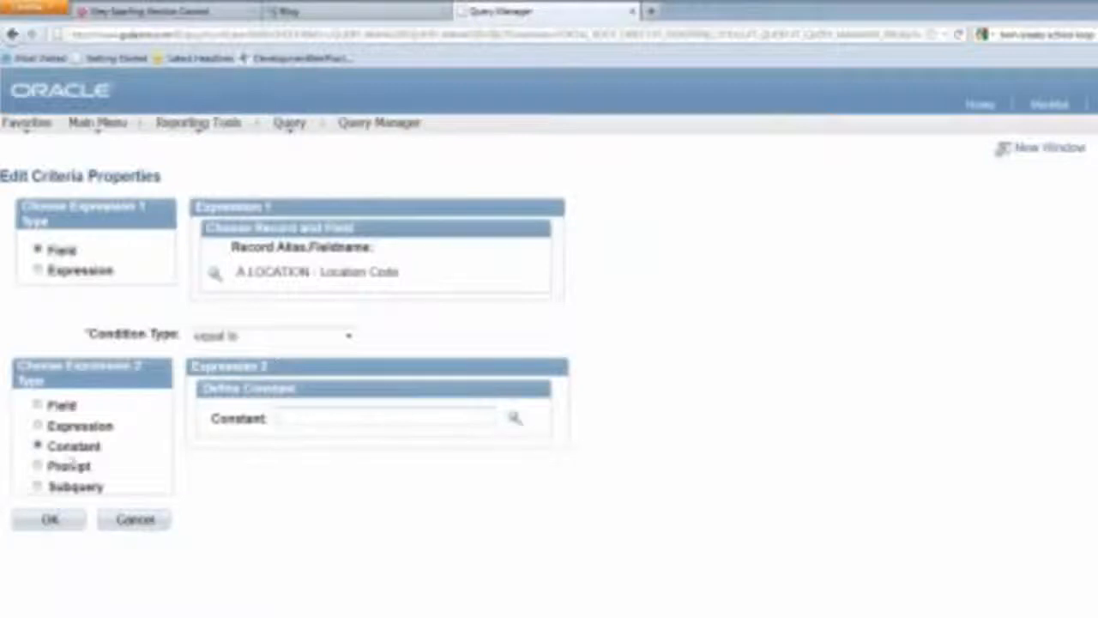
{"action": "left_click", "coordinate": [38, 466]}
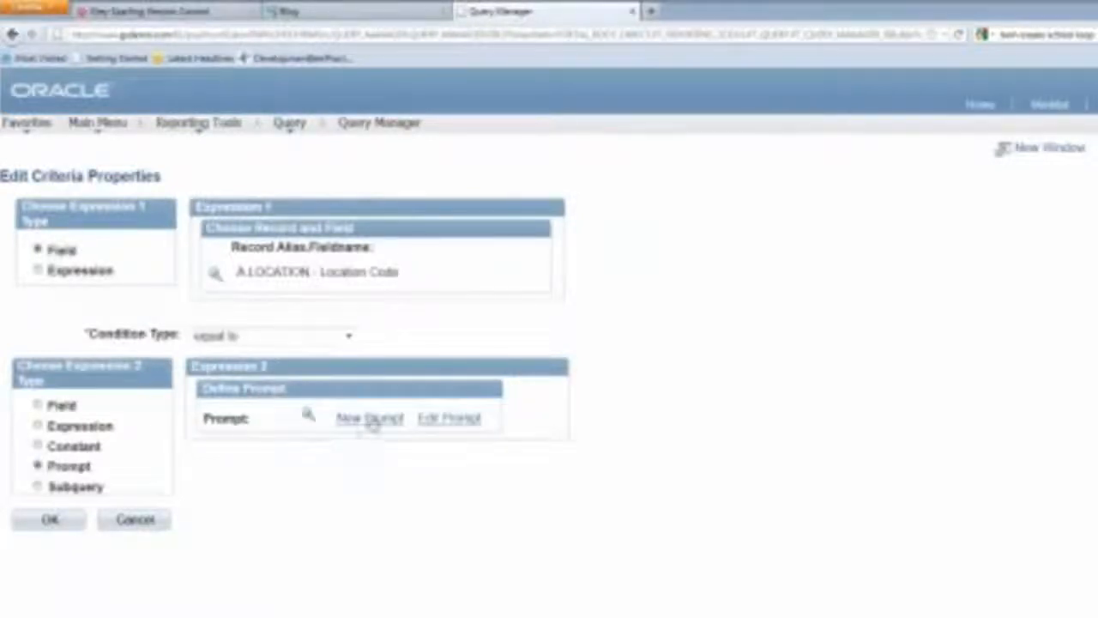
{"action": "left_click", "coordinate": [371, 418]}
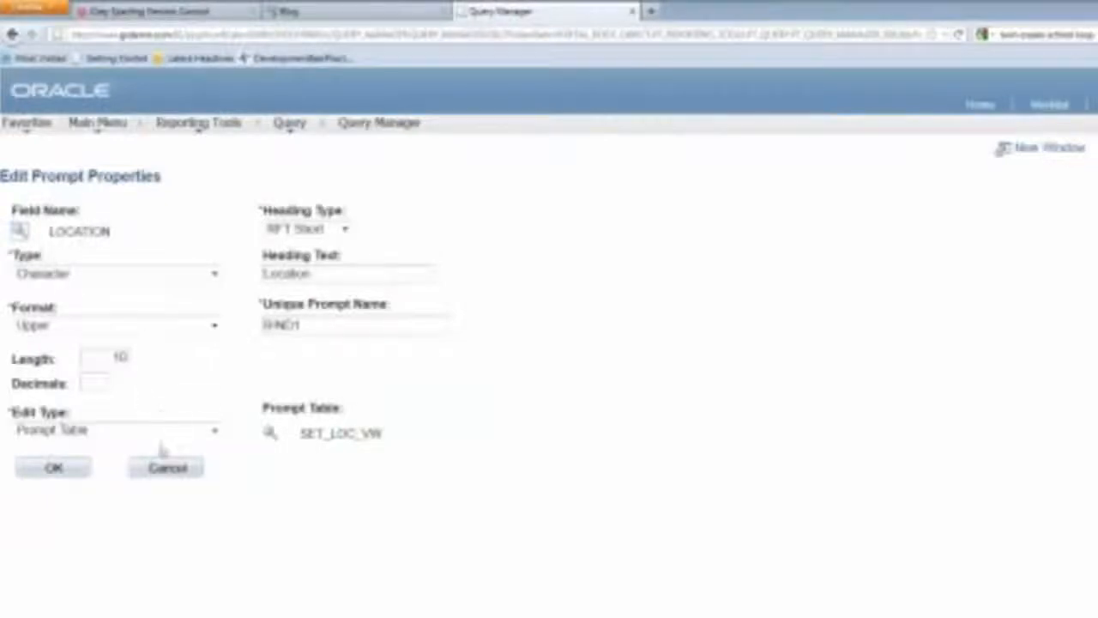
{"action": "left_click", "coordinate": [213, 432]}
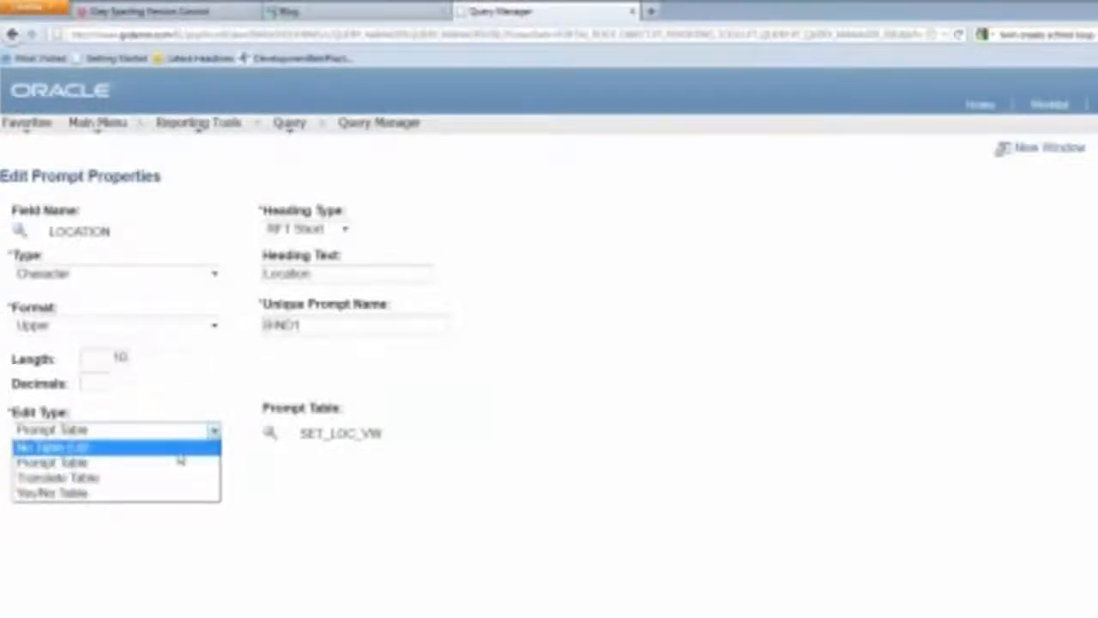
{"action": "left_click", "coordinate": [171, 446]}
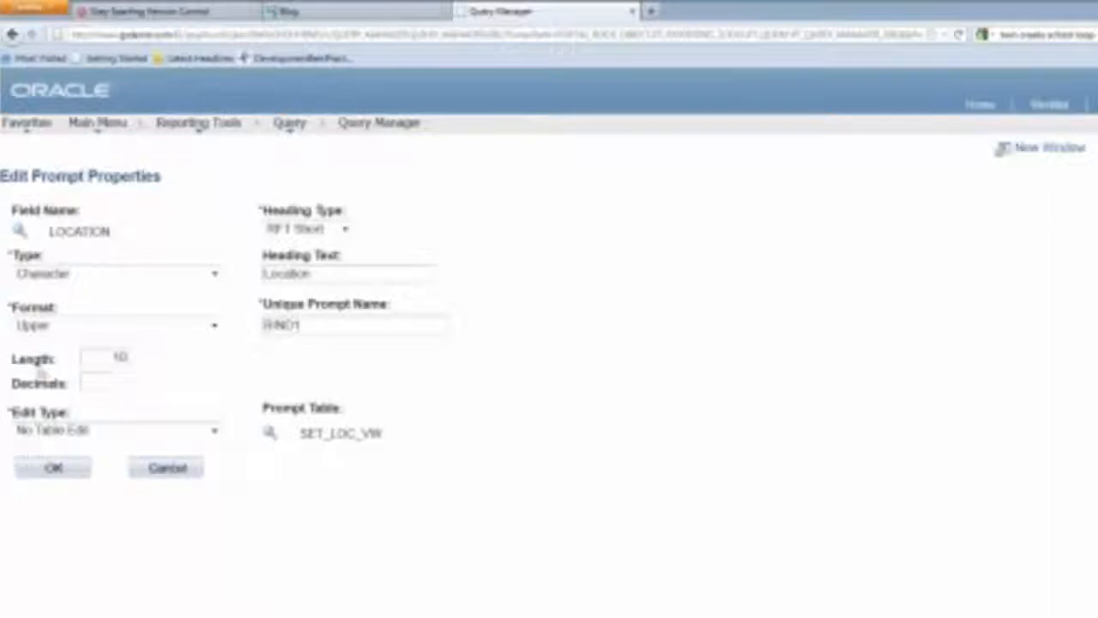
{"action": "left_click", "coordinate": [56, 470]}
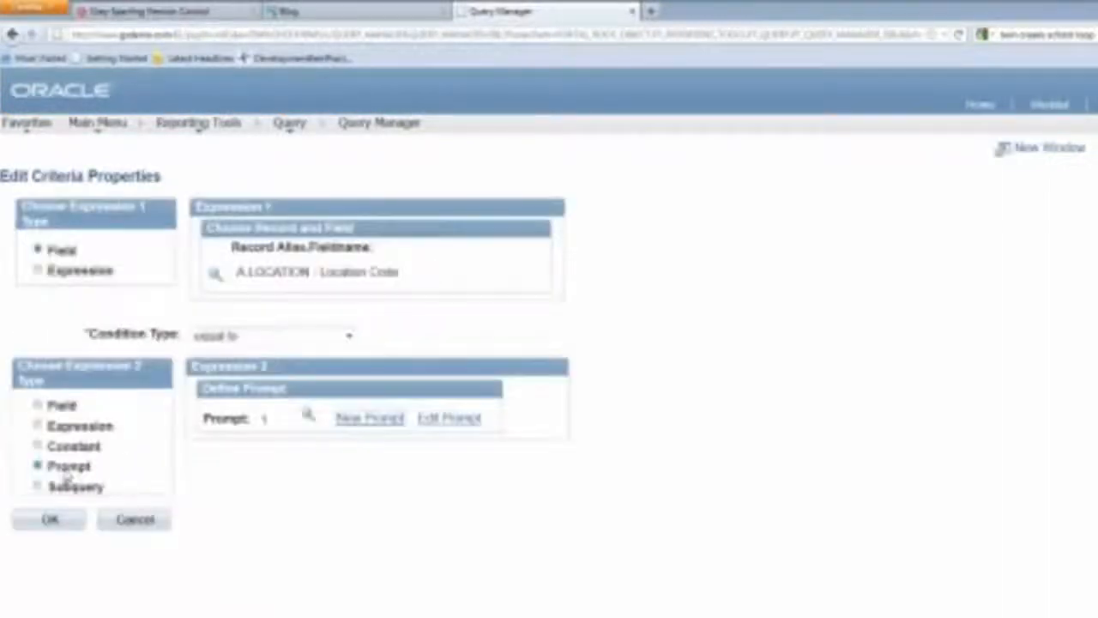
{"action": "left_click", "coordinate": [49, 523]}
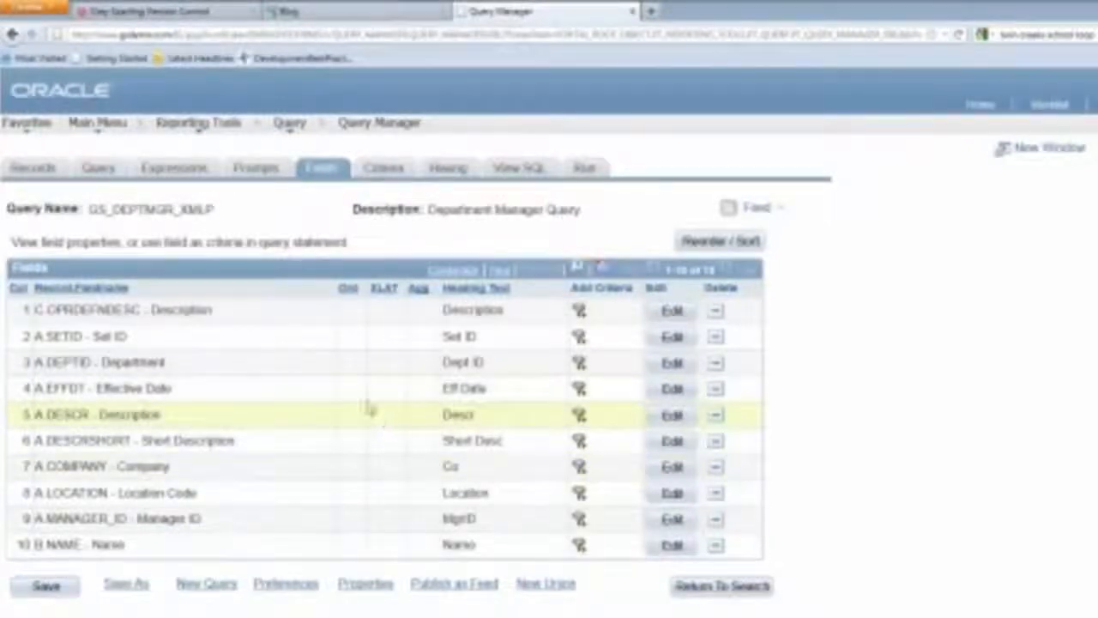
Open the GS_WEB_EMPL run control in XML Publisher's Query Report Scheduler
{"action": "left_click", "coordinate": [195, 125]}
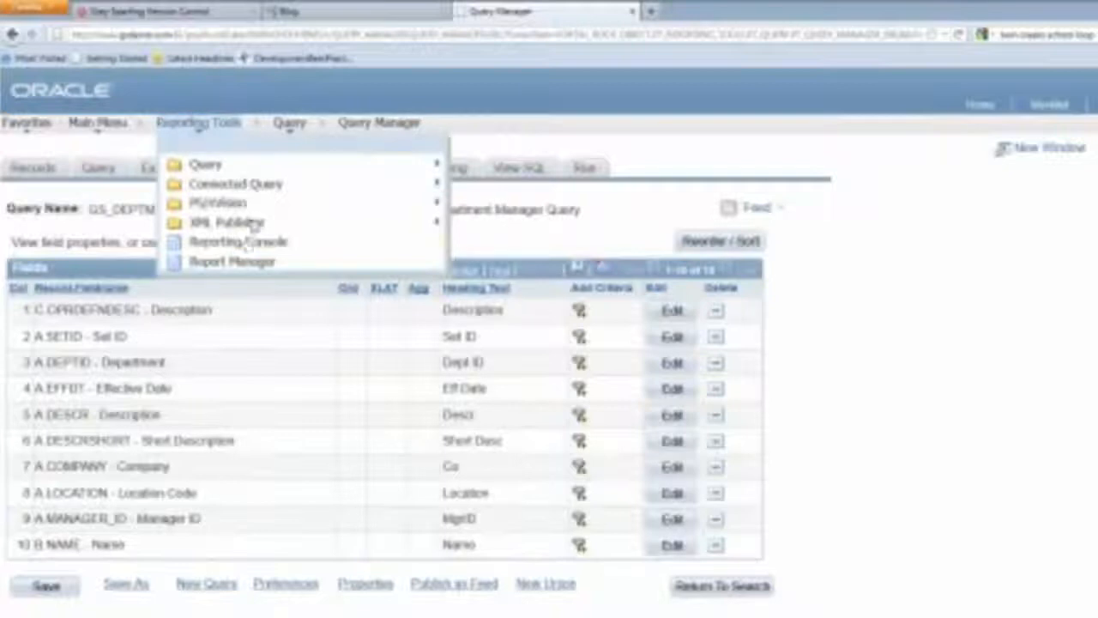
{"action": "mouse_move", "coordinate": [255, 223]}
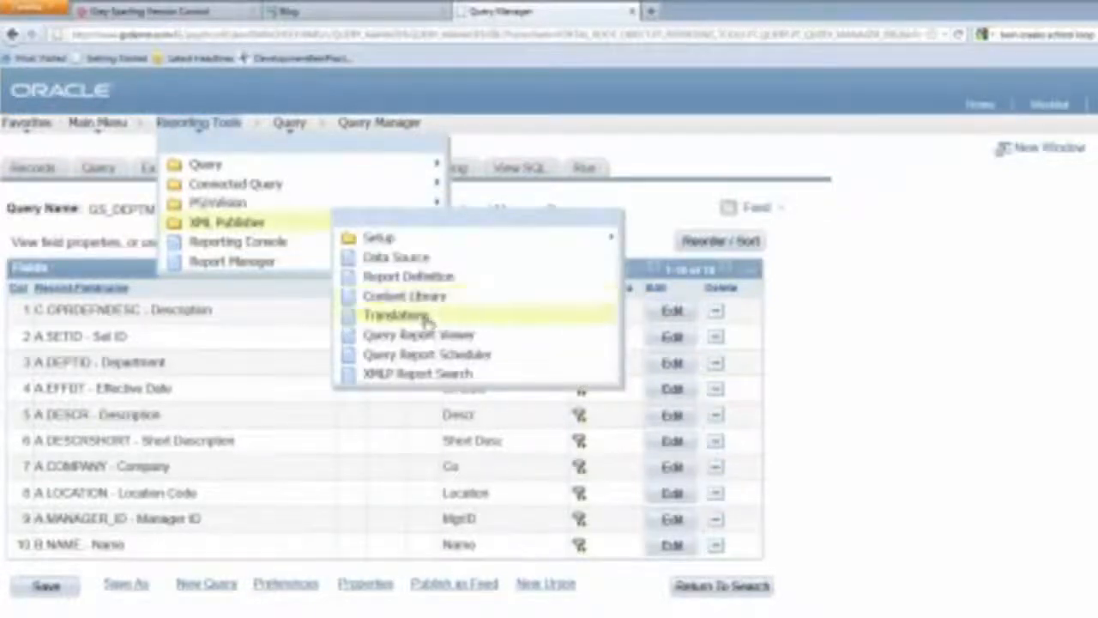
{"action": "left_click", "coordinate": [435, 360]}
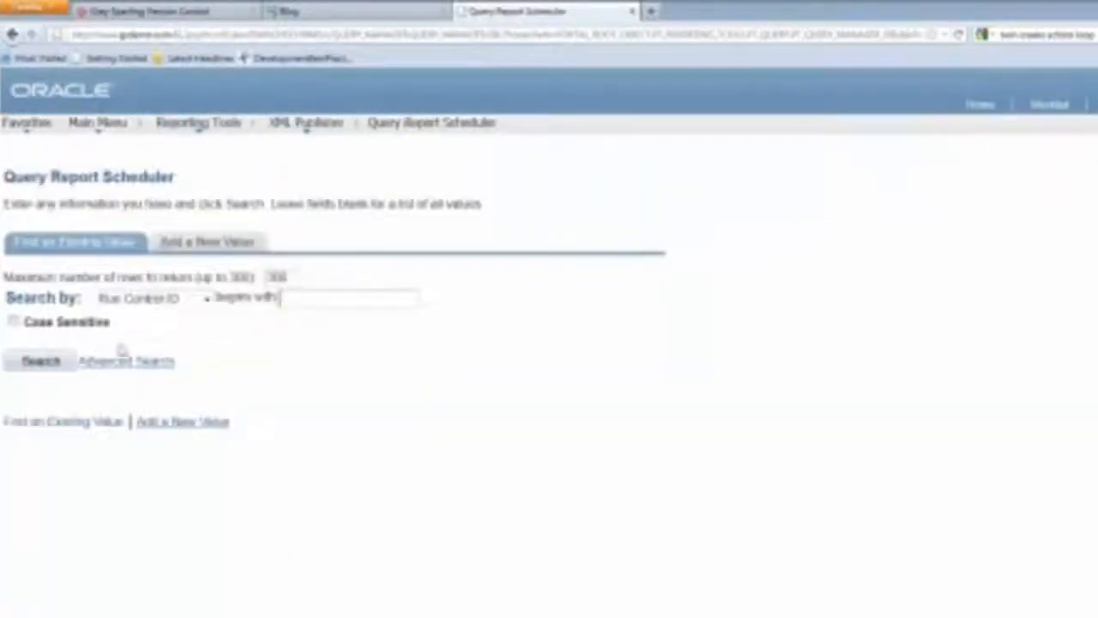
{"action": "left_click", "coordinate": [39, 361]}
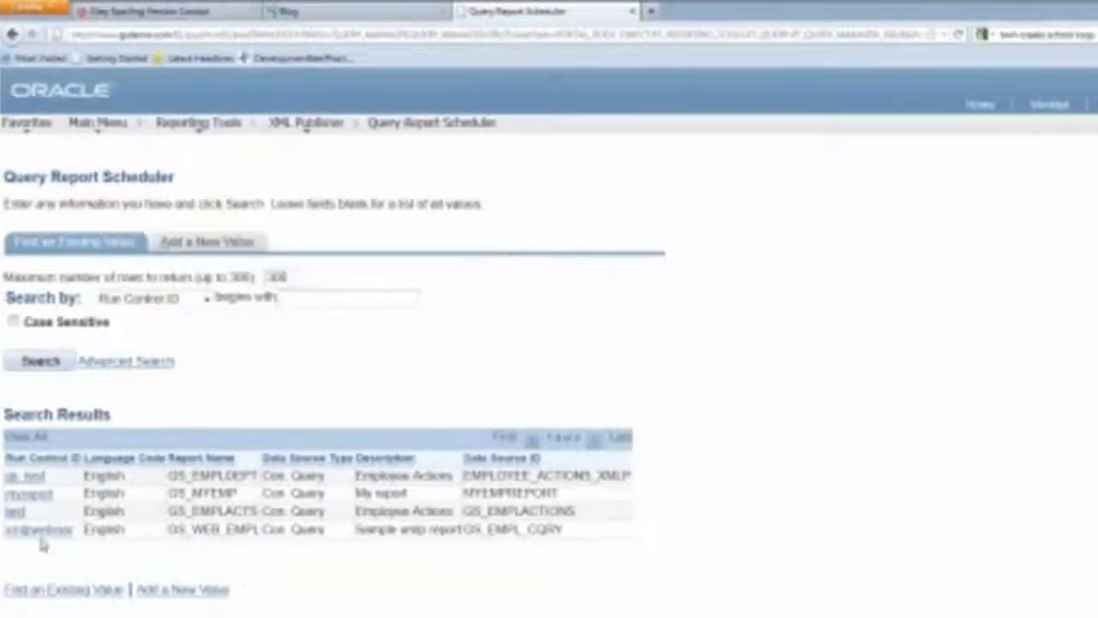
{"action": "left_click", "coordinate": [38, 530]}
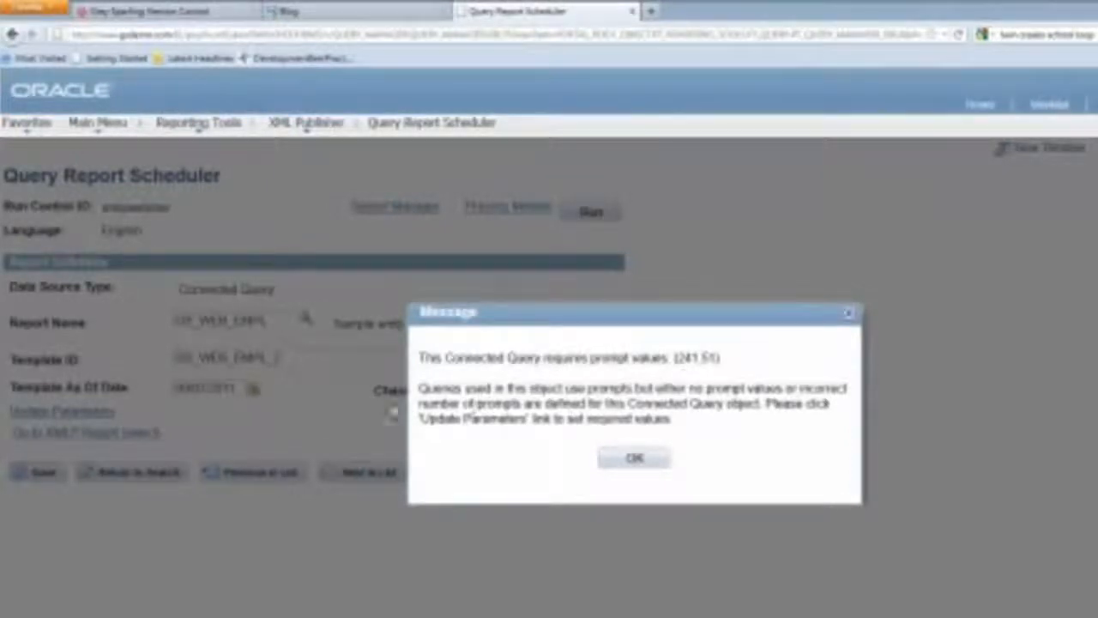
Set the GS_DEPTMGR_XMLP Location prompt to KUDE0 (Delaware Operations)
{"action": "left_click", "coordinate": [644, 461]}
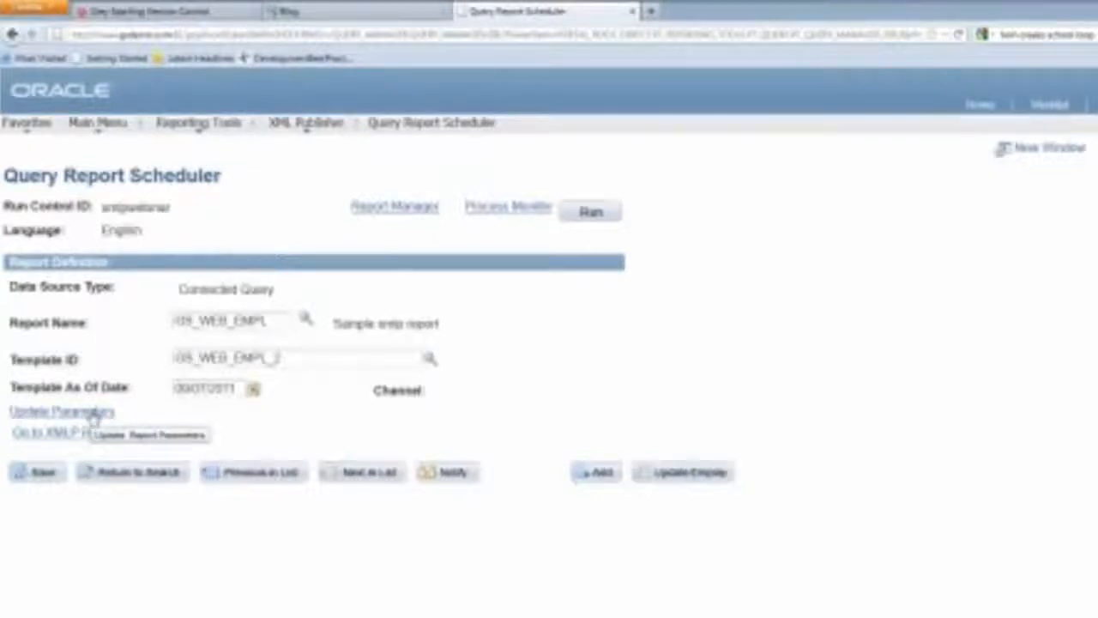
{"action": "left_click", "coordinate": [62, 411]}
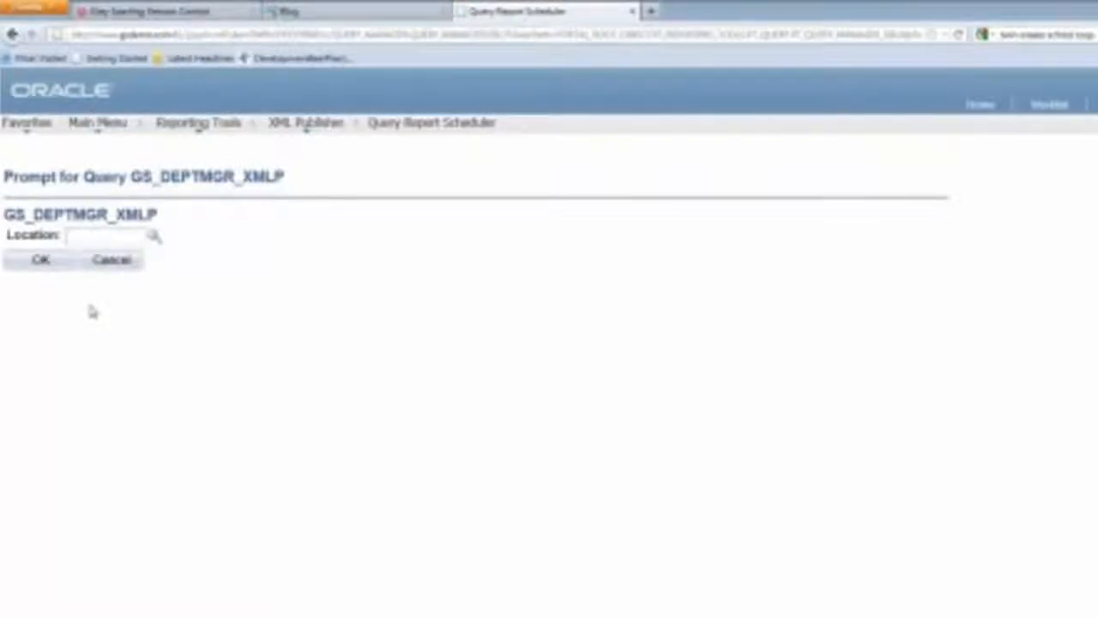
{"action": "type", "text": "KUDE"}
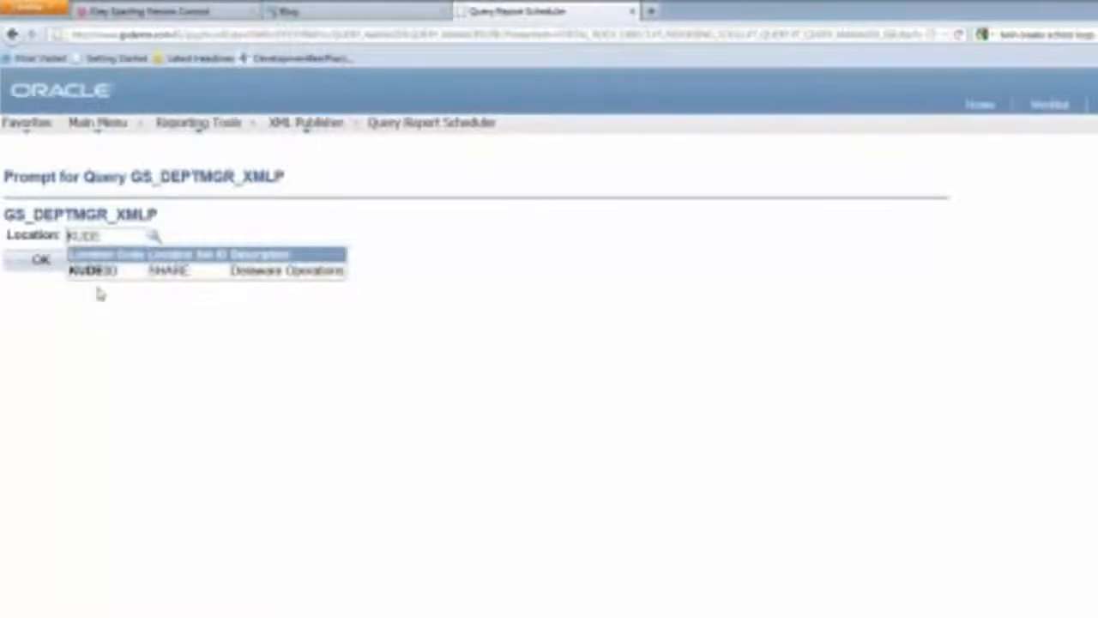
{"action": "left_click", "coordinate": [103, 272]}
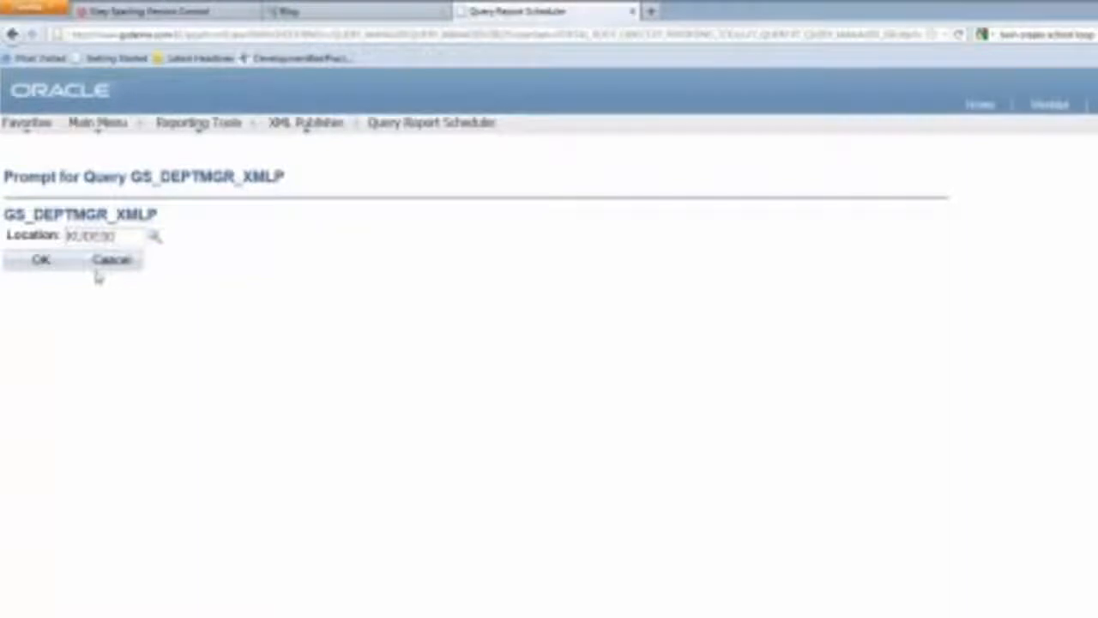
{"action": "left_click", "coordinate": [29, 260]}
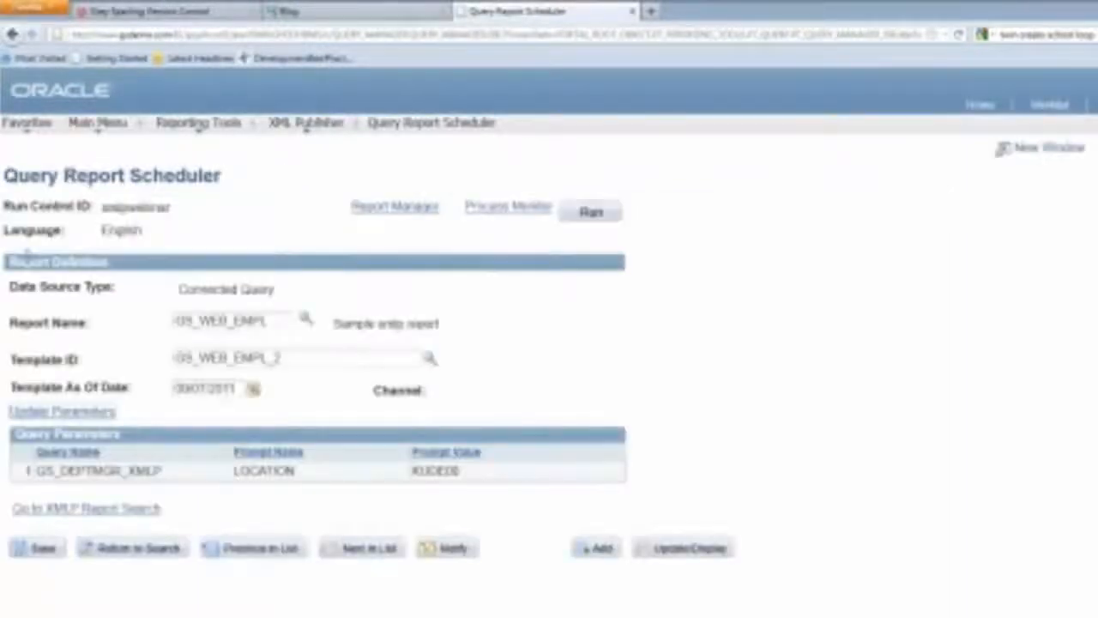
Run the GS_WEB_EMPL report and confirm the Process Scheduler Request
{"action": "left_click", "coordinate": [593, 212]}
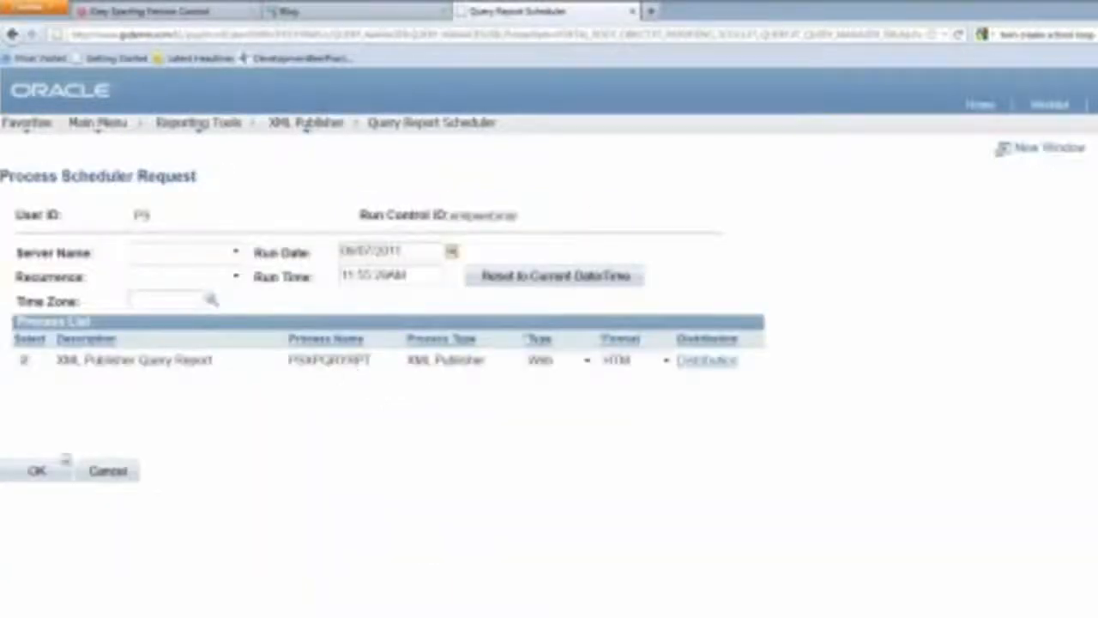
{"action": "left_click", "coordinate": [39, 470]}
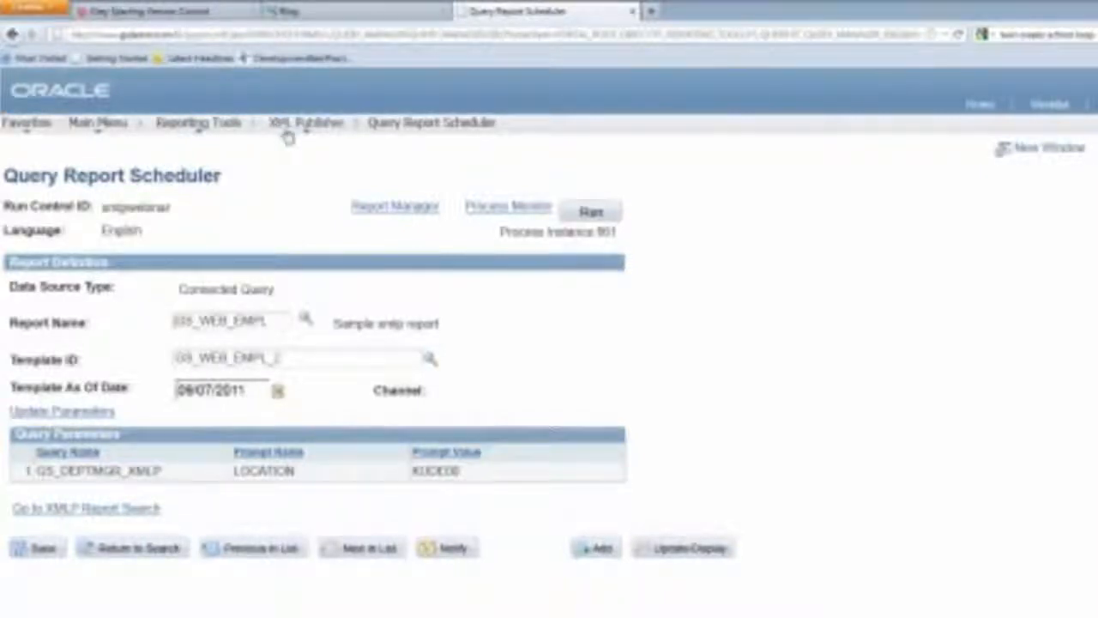
{"action": "mouse_move", "coordinate": [289, 135]}
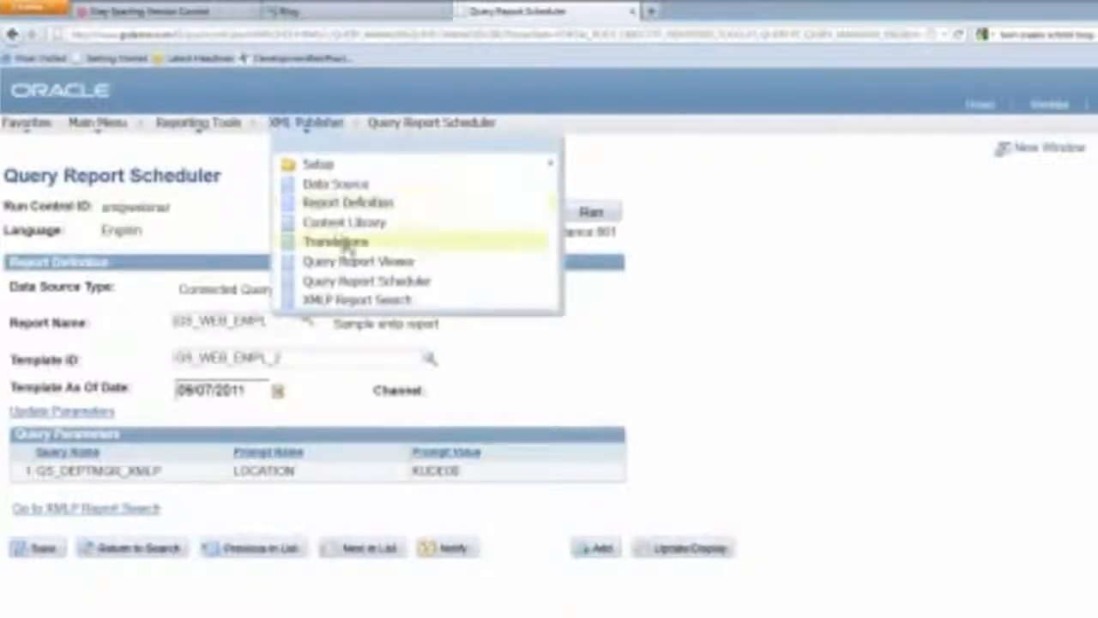